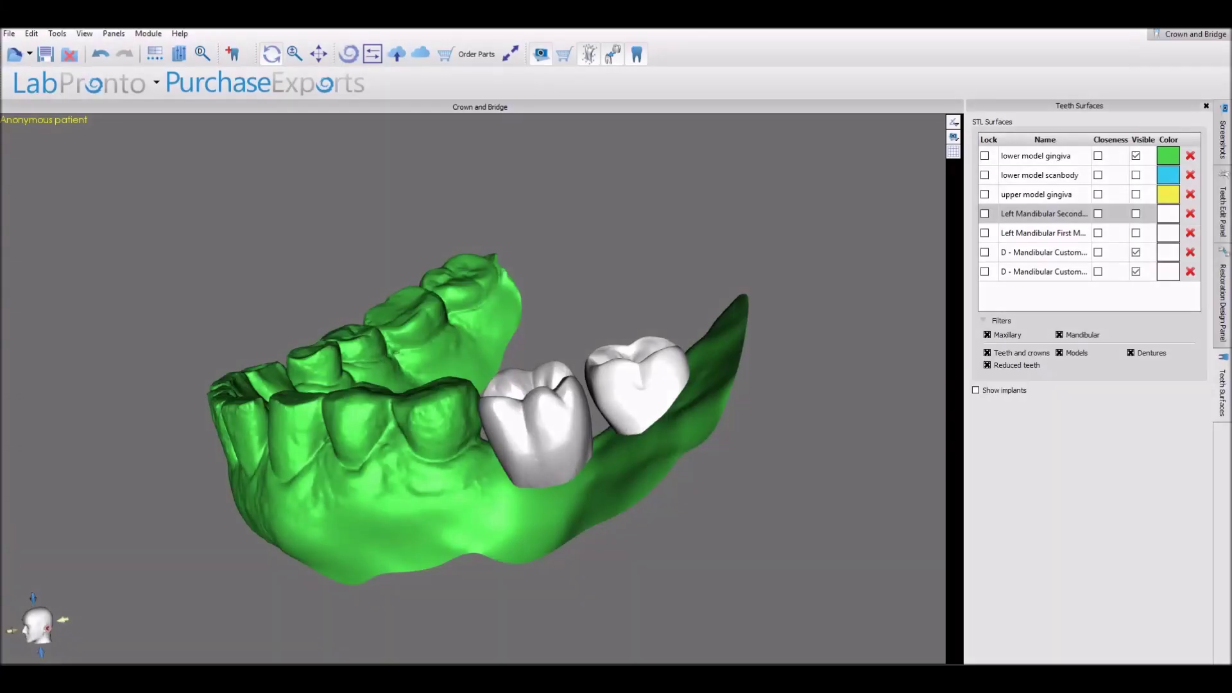
Orbit the jaw model to view it from above and from the side, then show the restoration design options.
left_click_drag(807, 549, 407, 633)
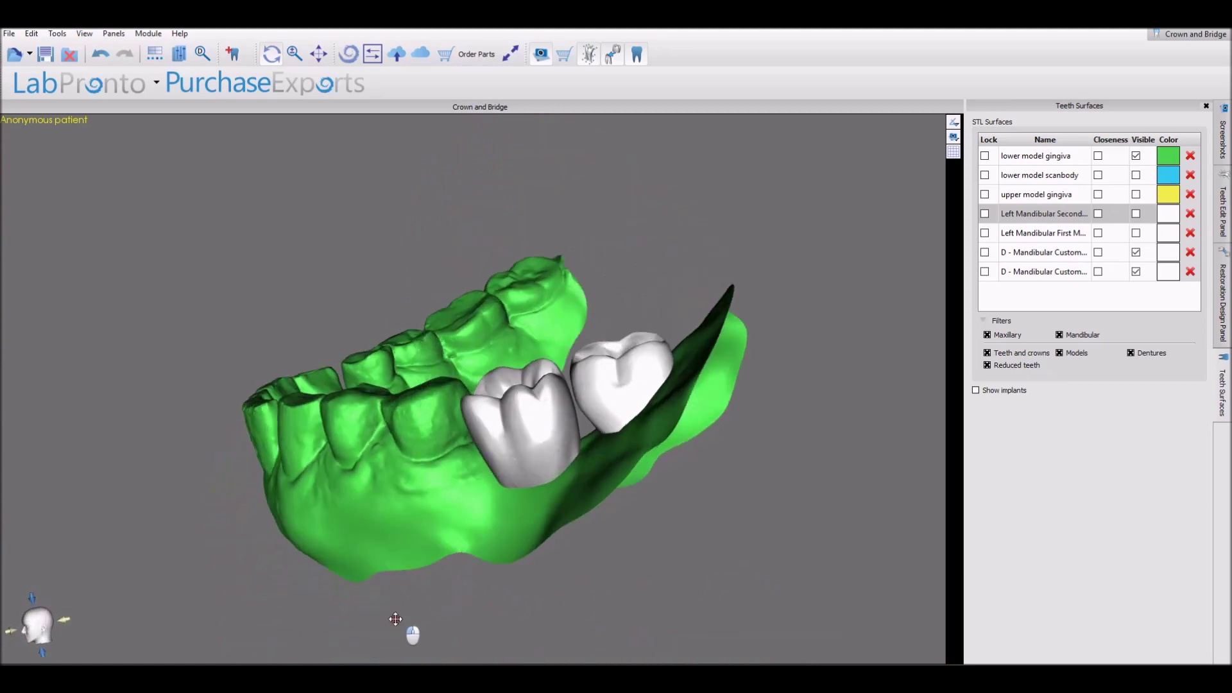
left_click_drag(237, 422, 344, 385)
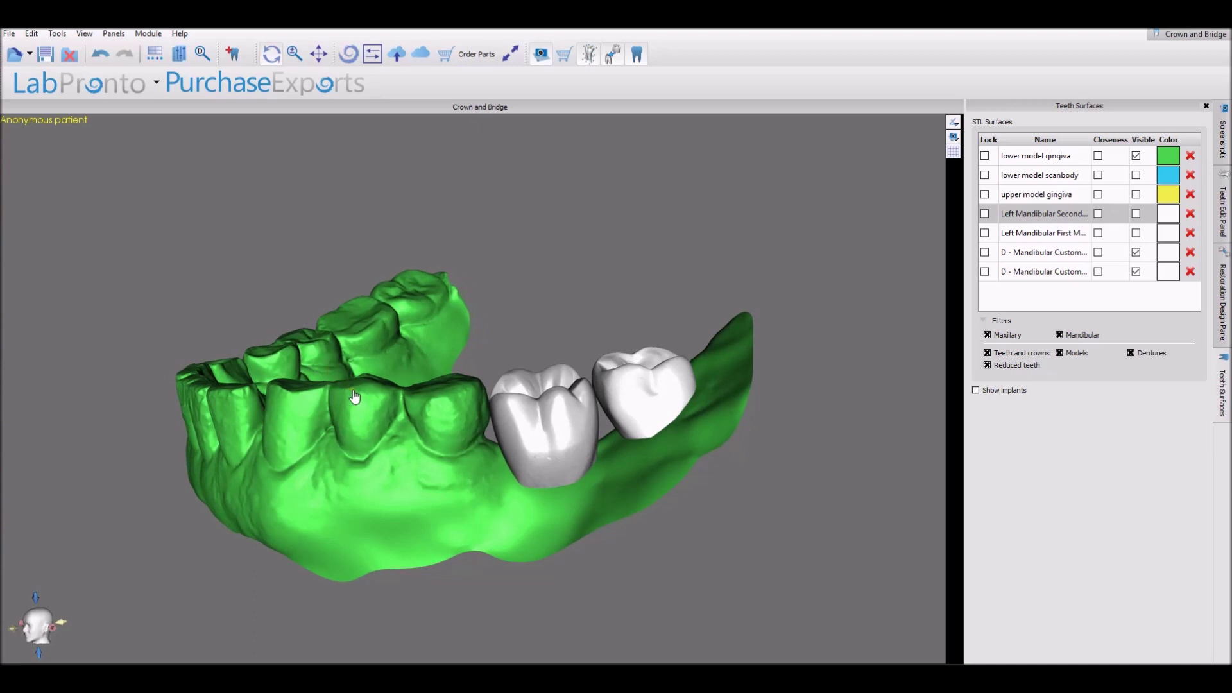
left_click_drag(495, 522, 449, 506)
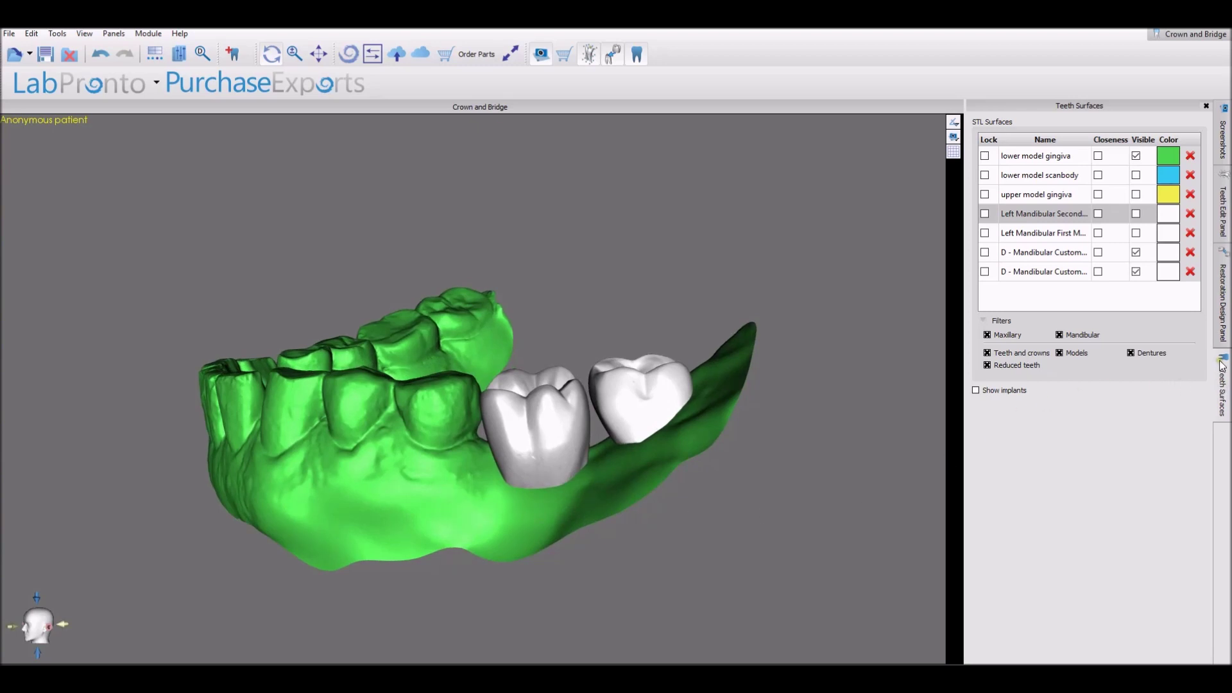
left_click(1223, 301)
Switch to the teeth editing tools, rotate, zoom and shift the jaw view, and show the teeth surfaces list.
left_click(1223, 218)
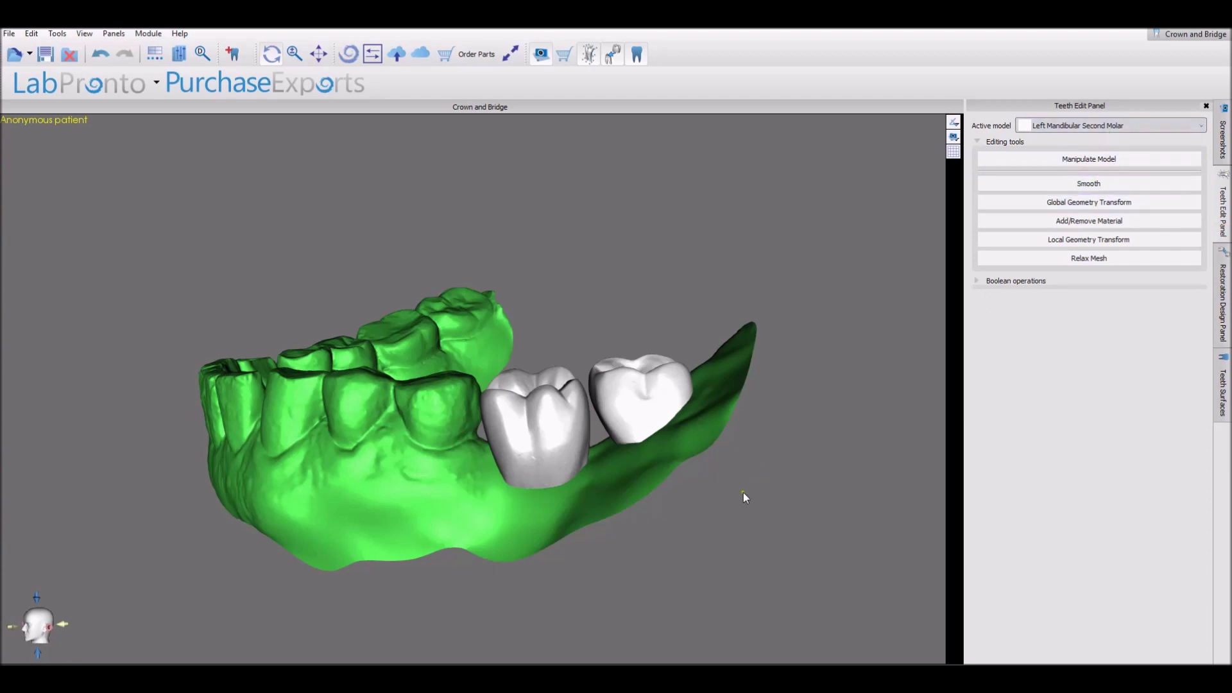
mouse_move(740, 498)
right_mouse_down()
mouse_move(710, 500)
mouse_move(704, 487)
mouse_move(741, 490)
right_mouse_up()
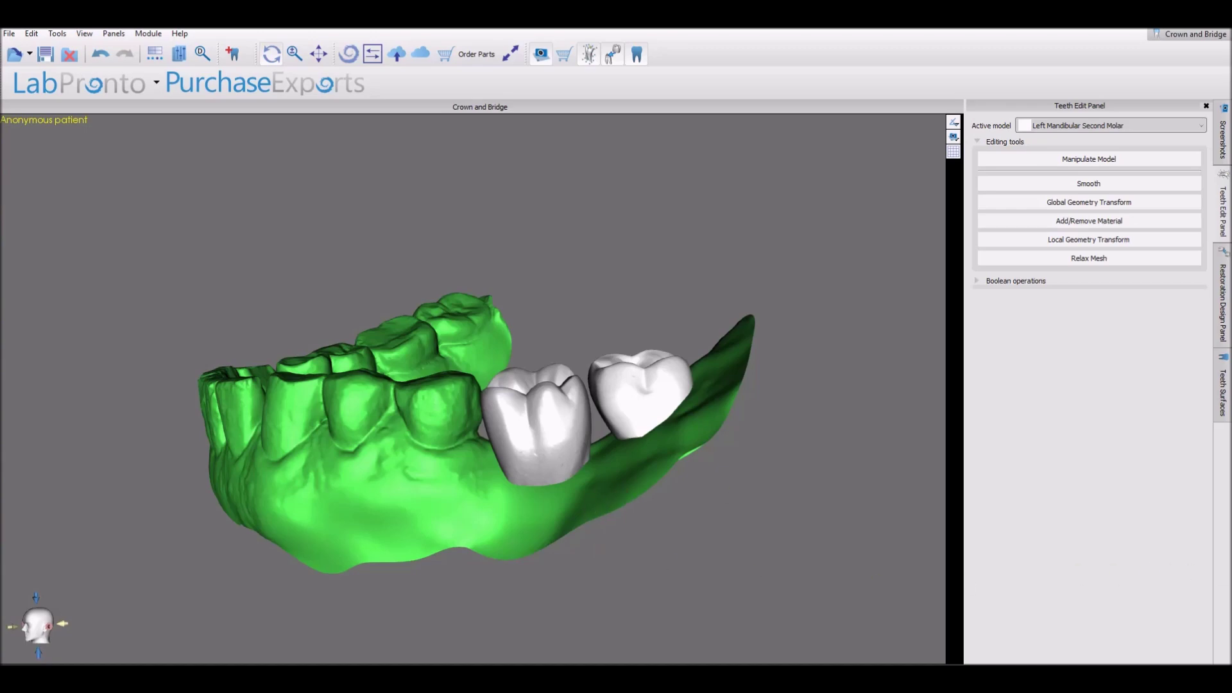
scroll(711, 568, "up", 3)
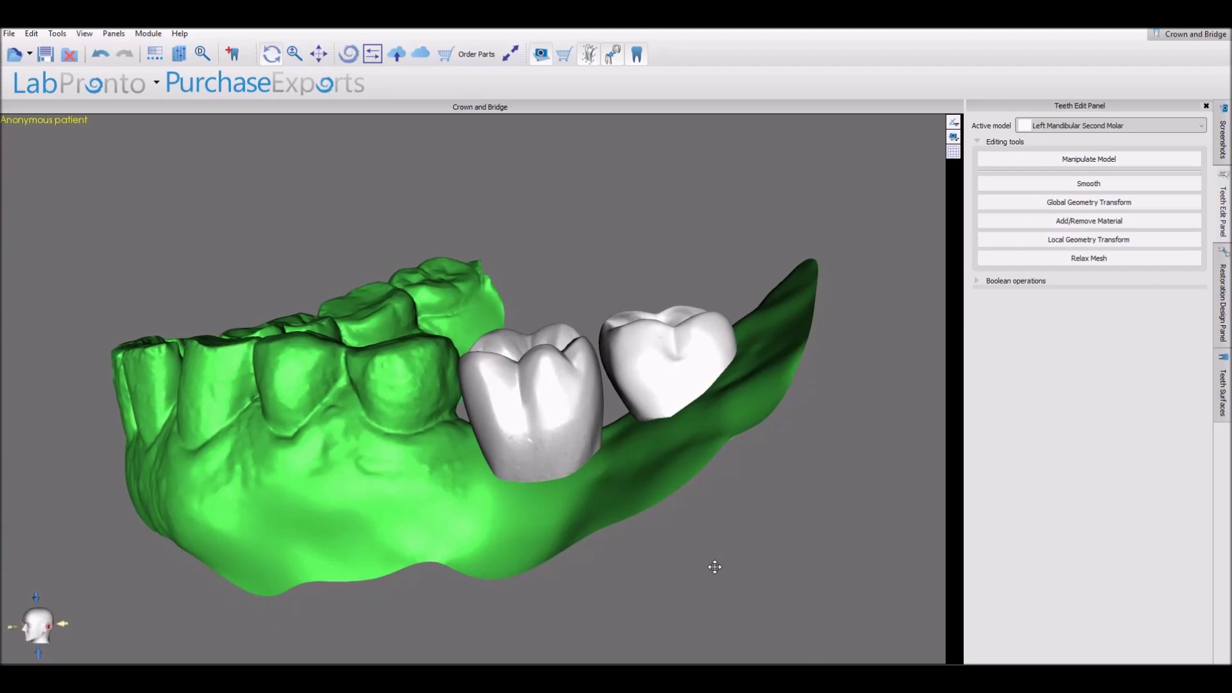
middle_click_drag(692, 565, 640, 565)
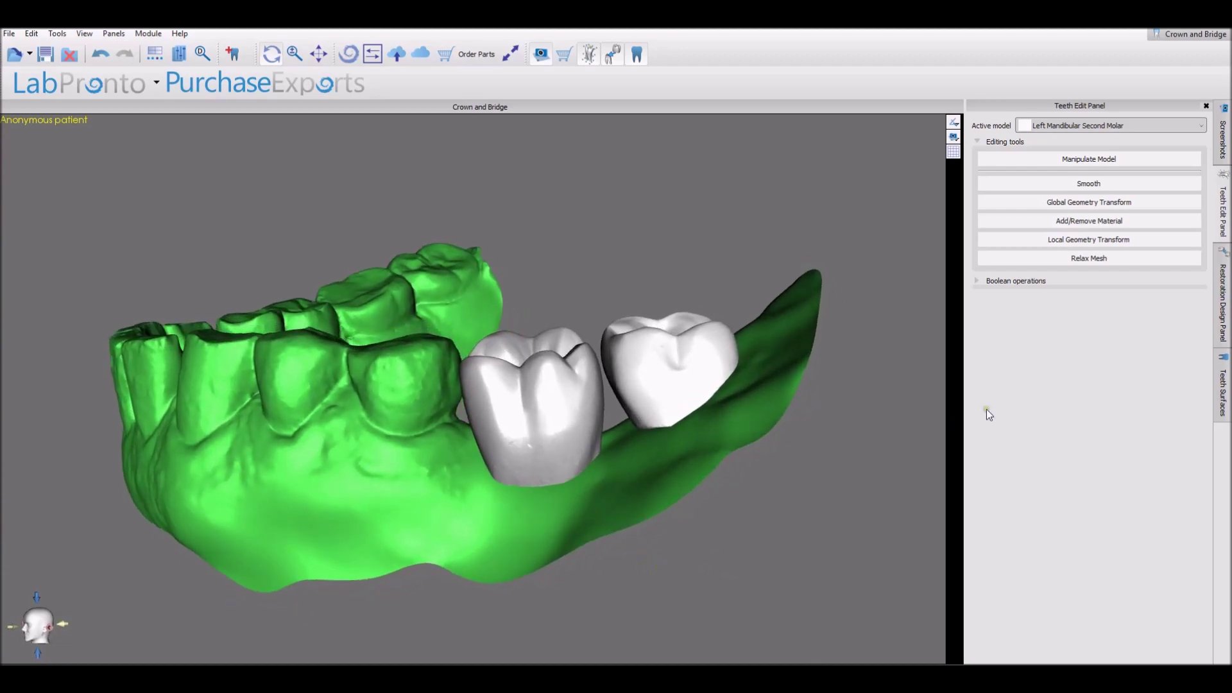
left_click(1226, 405)
Toggle the two custom mandibular crown Visible boxes in Teeth Surfaces, then return to the Restoration Design Panel.
left_click(1224, 301)
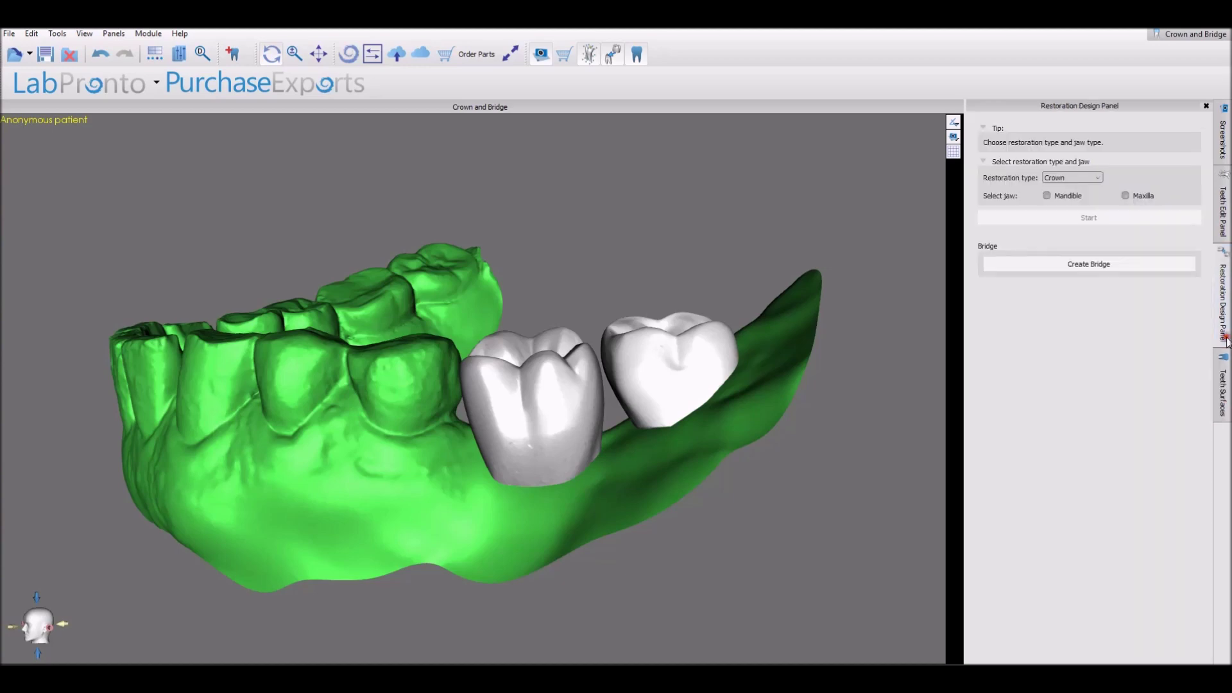
left_click(1224, 386)
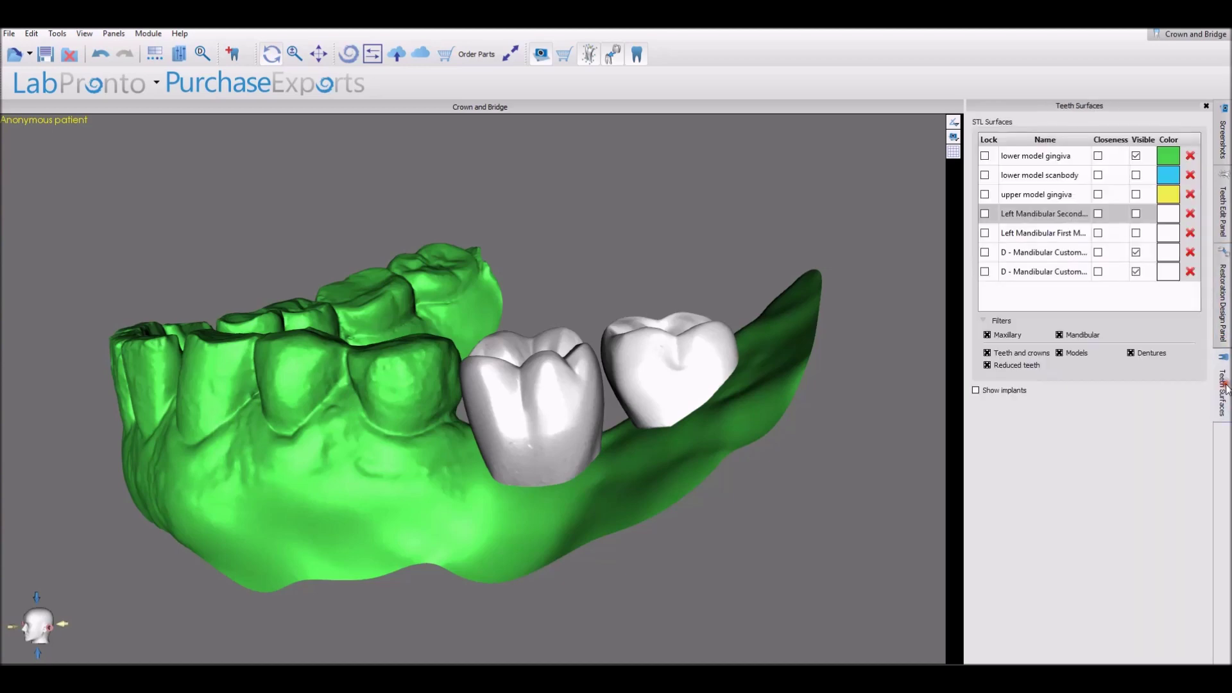
left_click(1137, 252)
left_click(1136, 272)
left_click(1224, 324)
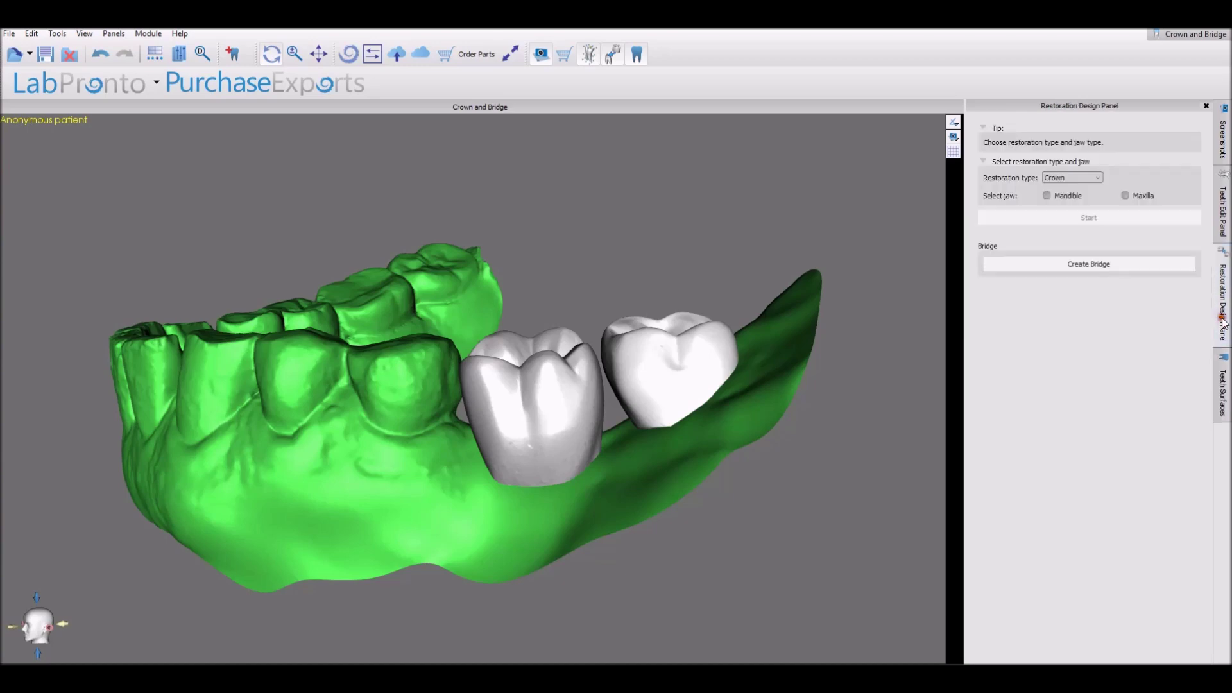
Start Create Bridge, zoom in on the crowns, and drag the blue contact marker between them.
left_click(1110, 268)
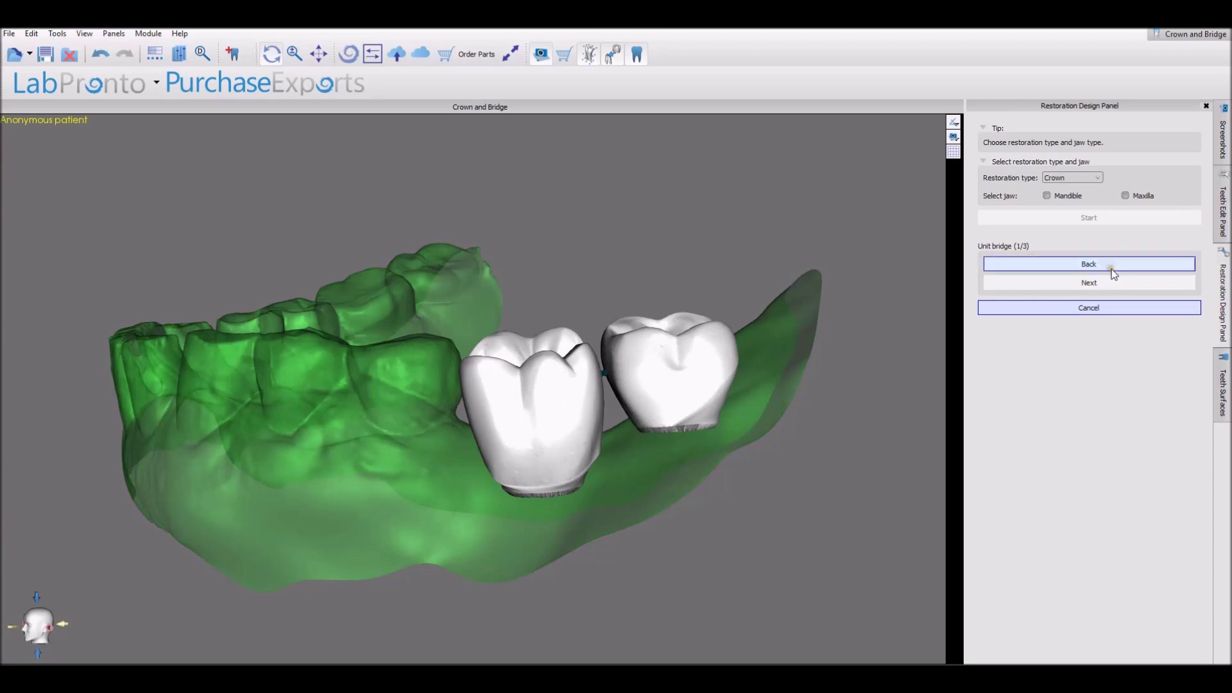
scroll(773, 541, "up", 5)
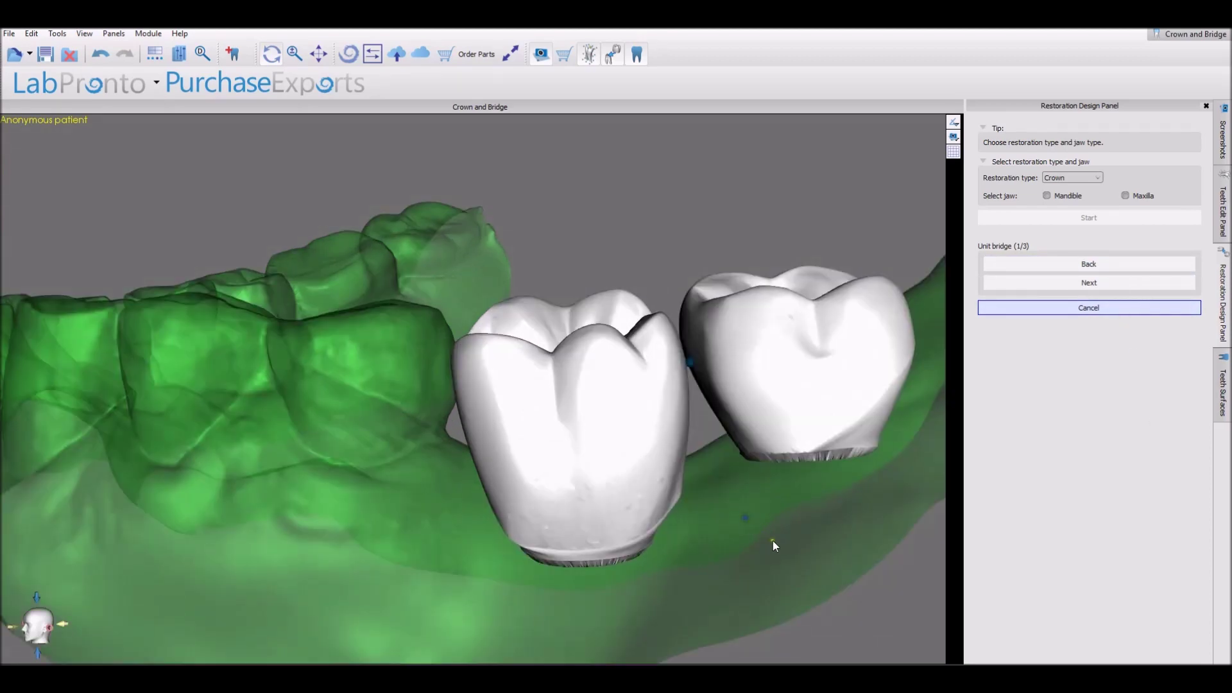
right_click_drag(623, 474, 595, 500)
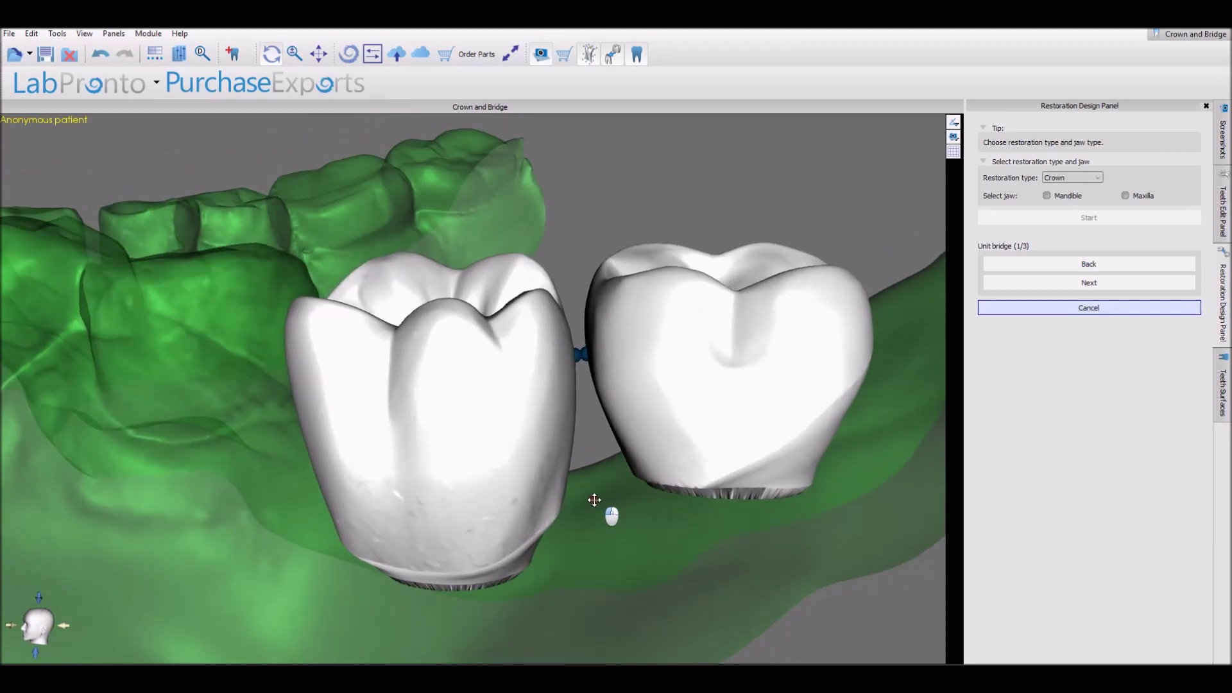
scroll(604, 462, "up", 3)
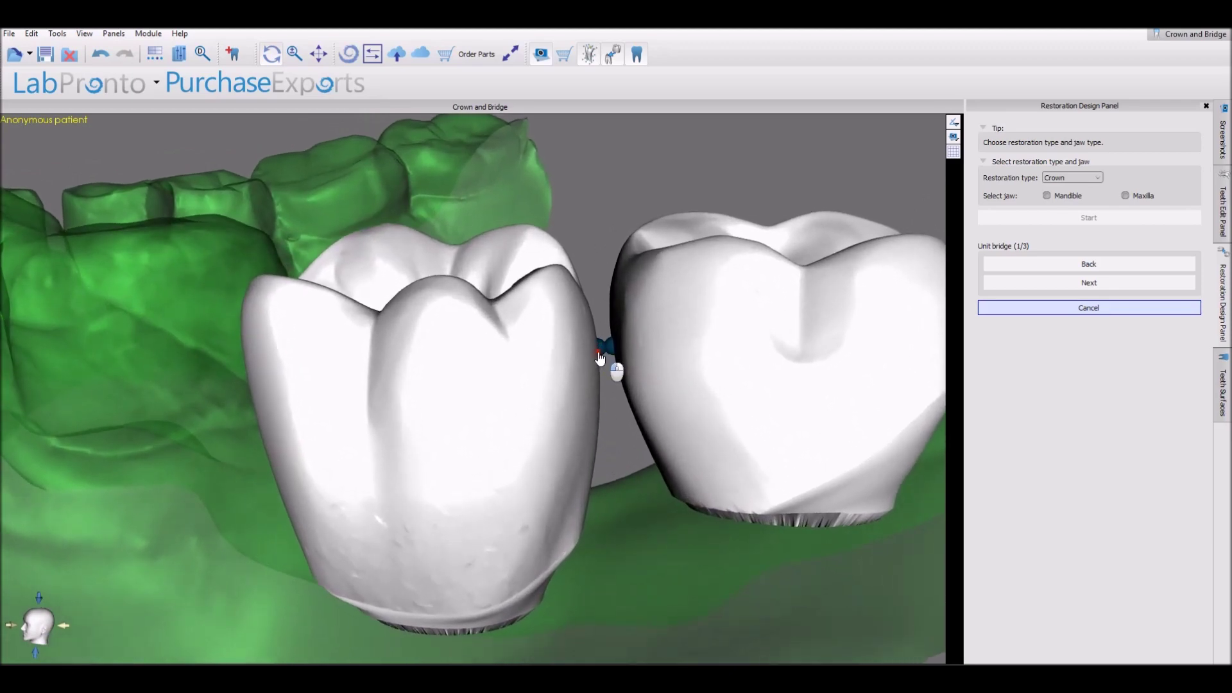
left_click(598, 353)
left_click_drag(597, 357, 599, 346)
mouse_move(610, 387)
right_mouse_down()
mouse_move(583, 389)
mouse_move(610, 406)
right_mouse_up()
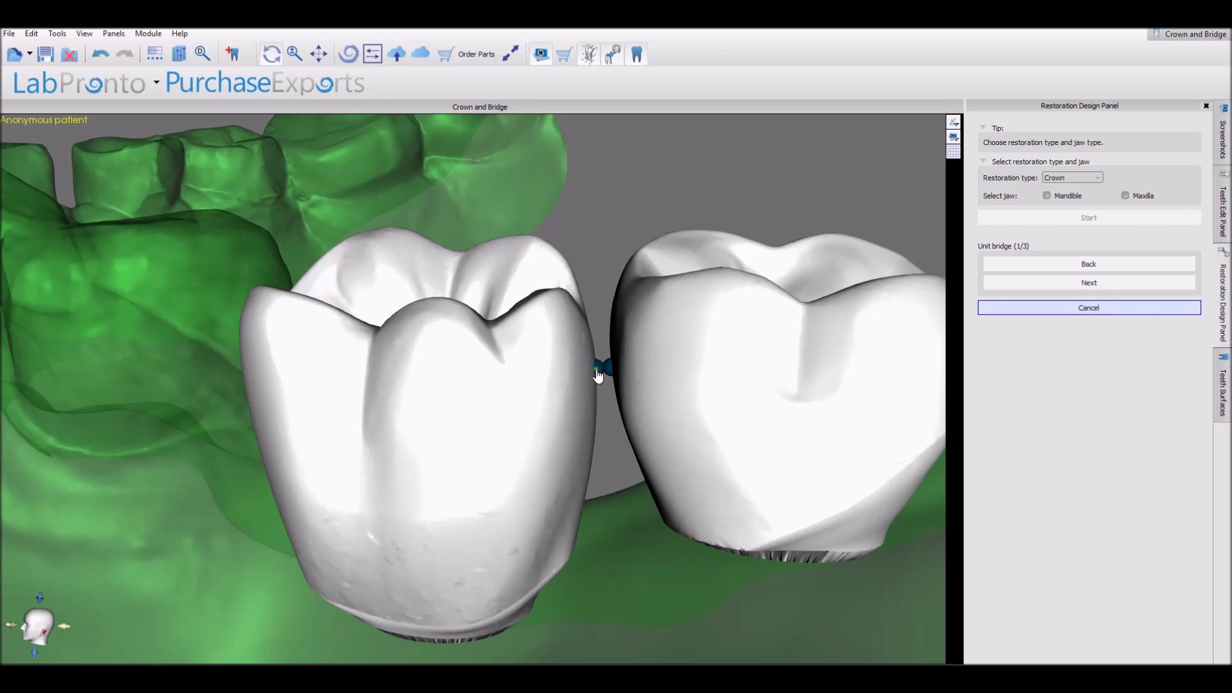
left_click_drag(598, 369, 596, 372)
Generate the connector, reshape it by moving two control points, and build the unit bridge.
left_click(1097, 284)
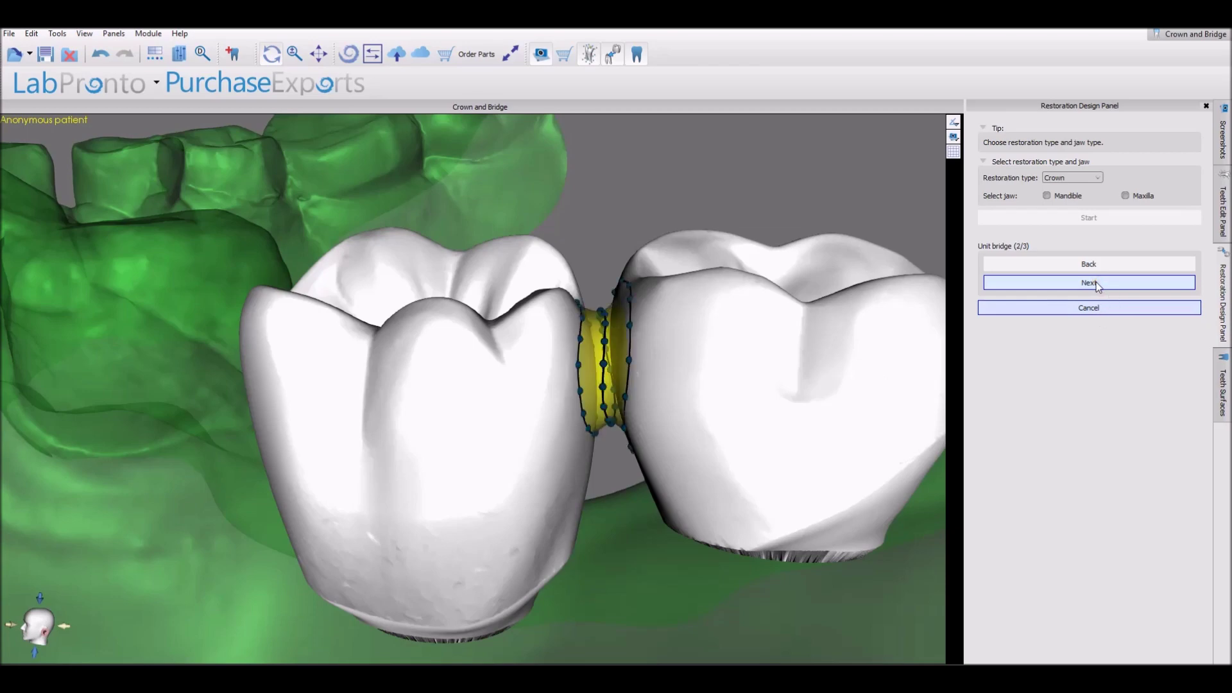
right_click_drag(630, 534, 982, 591)
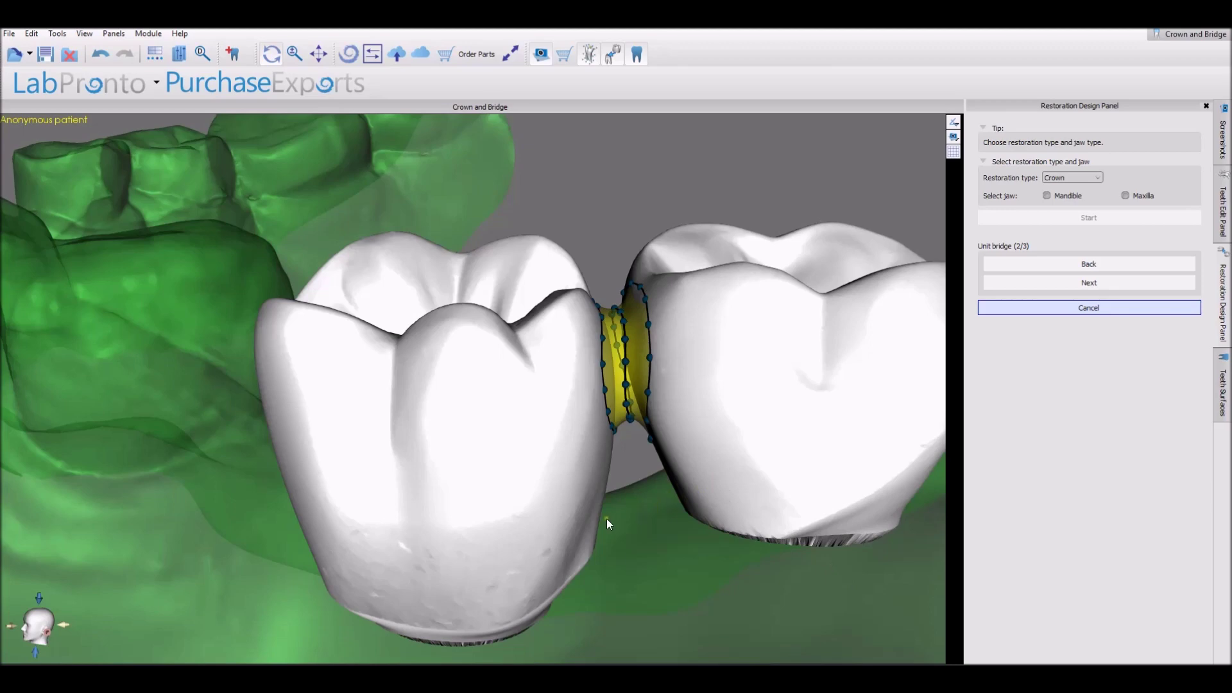
mouse_move(646, 509)
right_mouse_down()
mouse_move(679, 513)
mouse_move(657, 508)
right_mouse_up()
left_click_drag(671, 436, 663, 417)
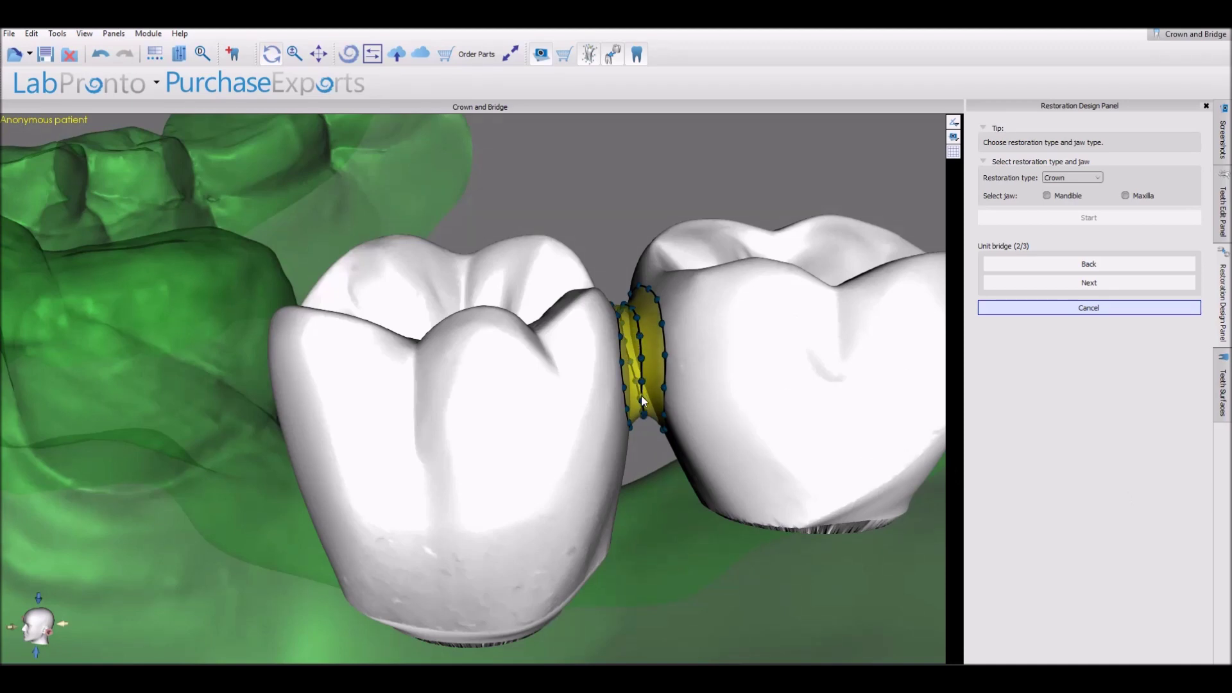
left_click_drag(641, 403, 644, 420)
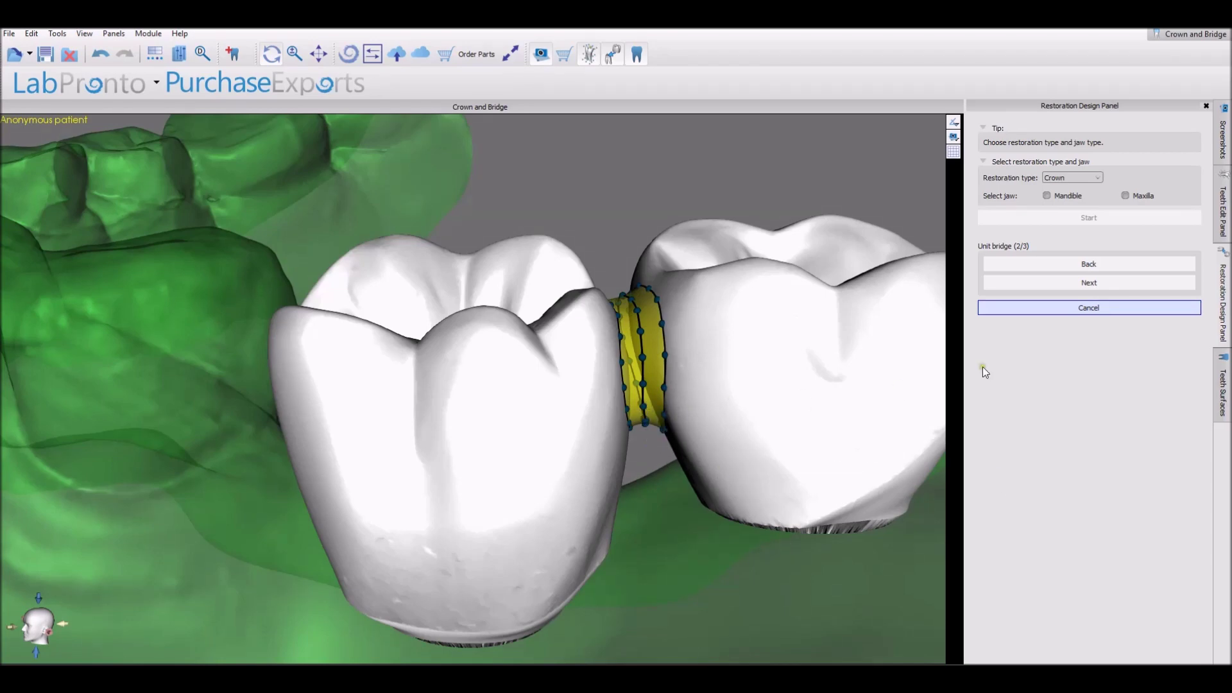
left_click(1065, 285)
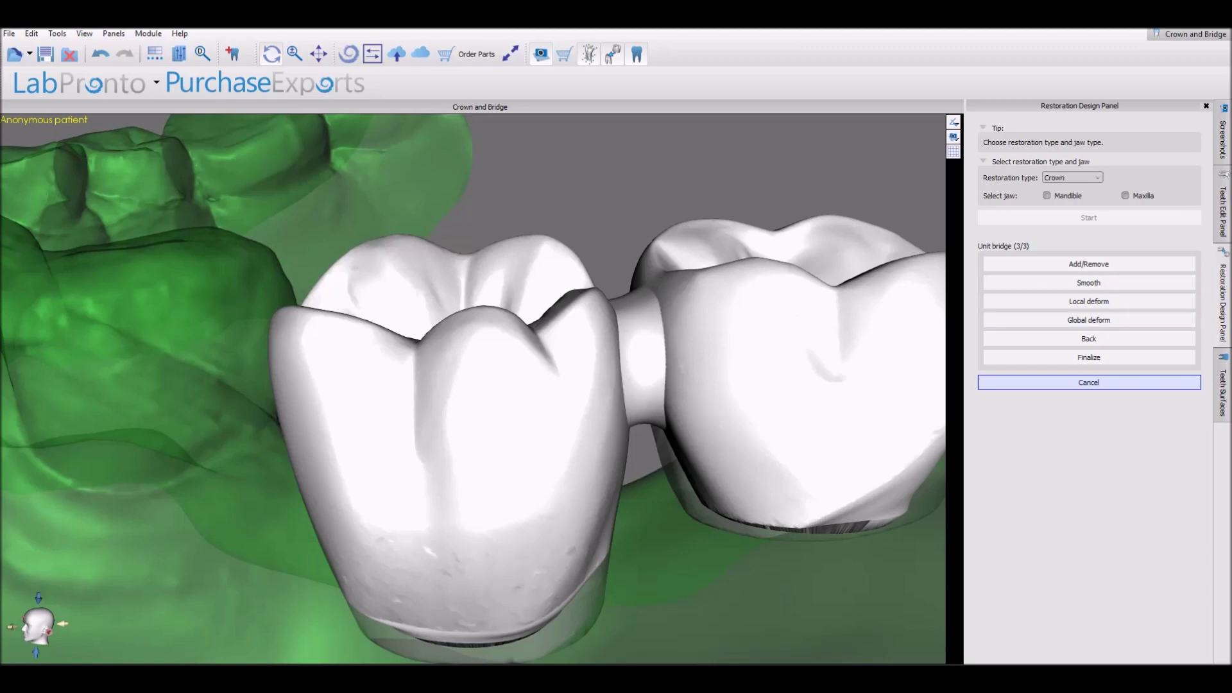
Sculpt material onto the bridge connector with Add/Remove, then smooth its surface.
left_click(1090, 264)
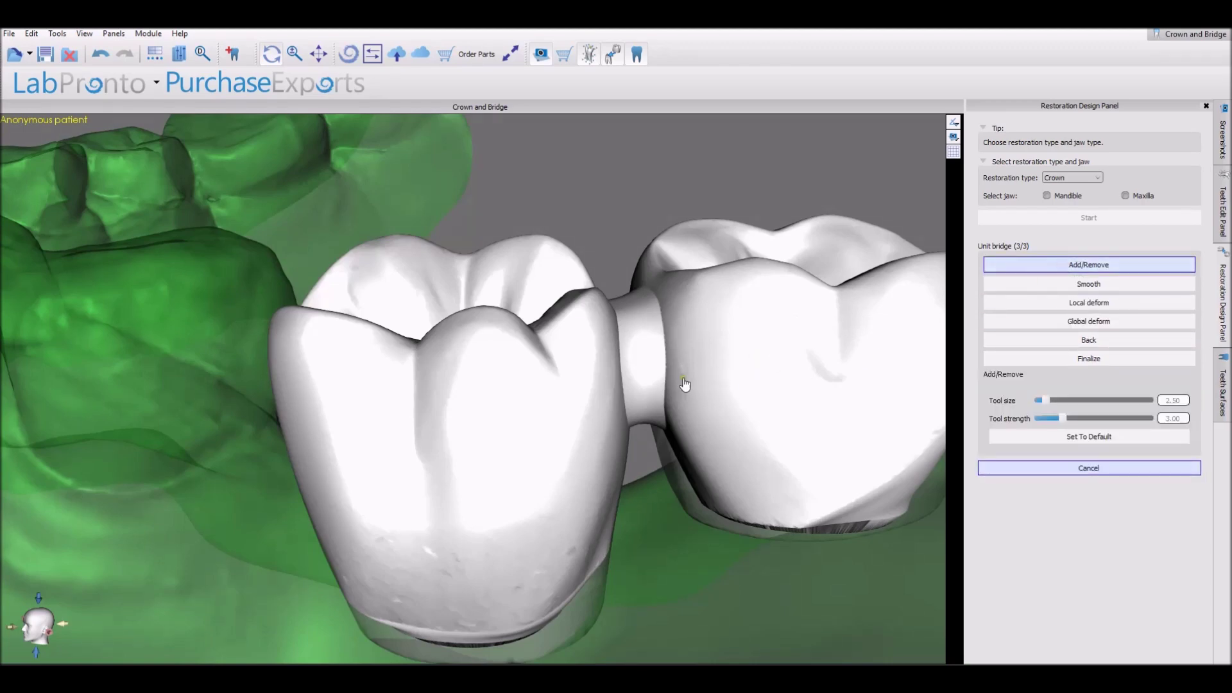
mouse_move(655, 384)
left_mouse_down()
mouse_move(679, 385)
mouse_move(657, 389)
left_mouse_up()
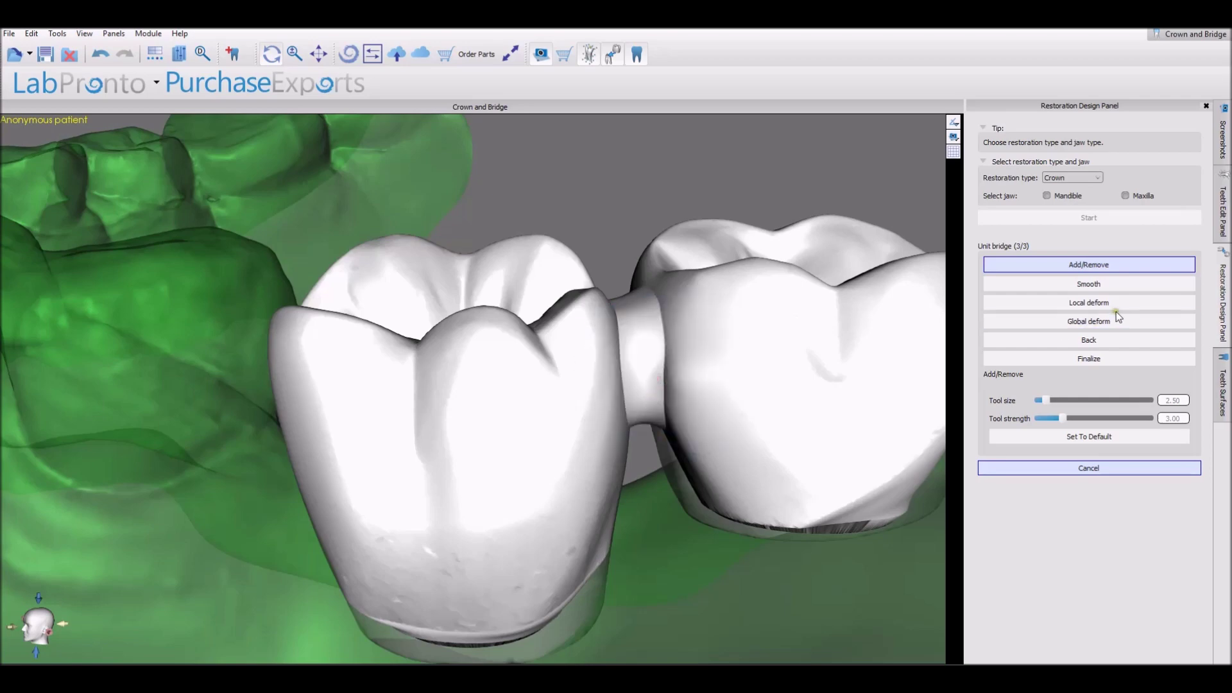
left_click(1117, 283)
mouse_move(668, 363)
left_mouse_down()
mouse_move(604, 389)
mouse_move(641, 379)
left_mouse_up()
Use Local deform to pull the connector surface outward.
left_click(1051, 303)
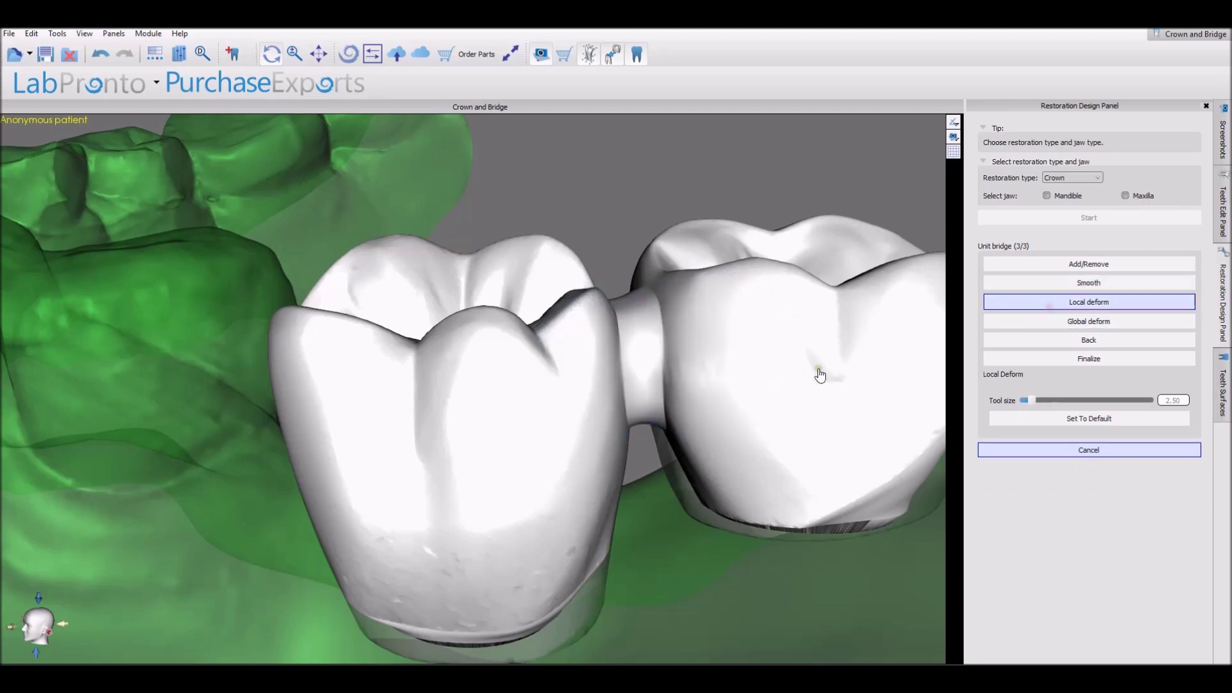
right_click_drag(784, 327, 764, 369)
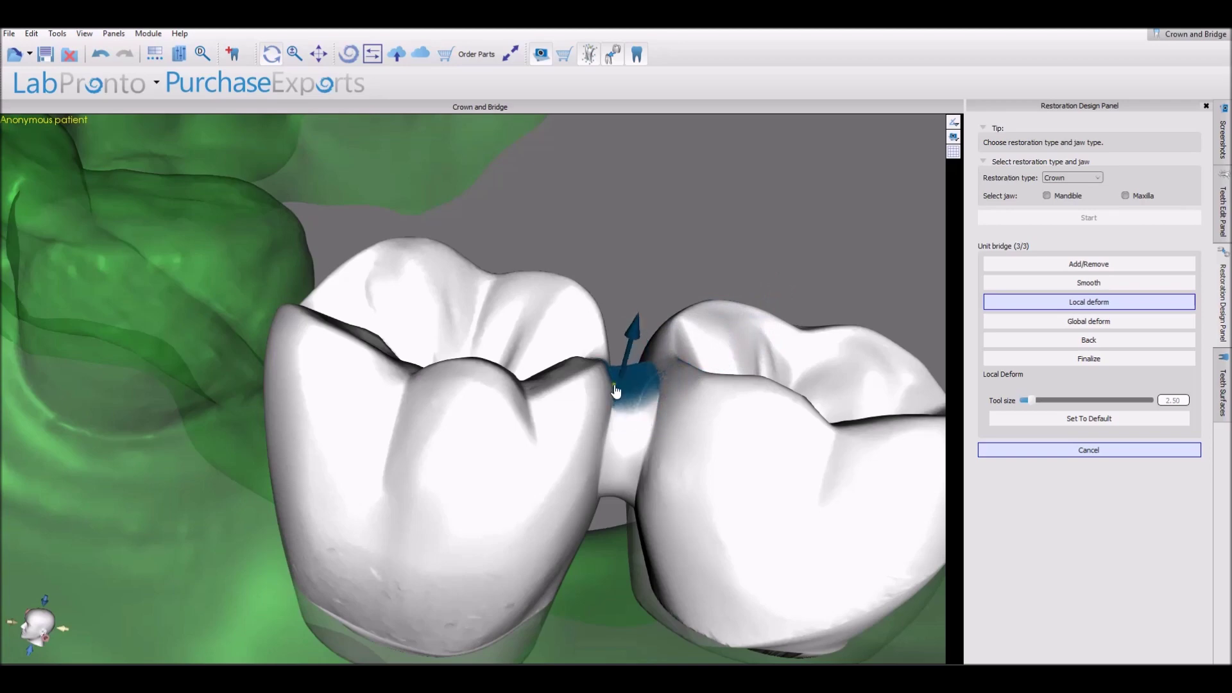
left_click_drag(588, 450, 630, 456)
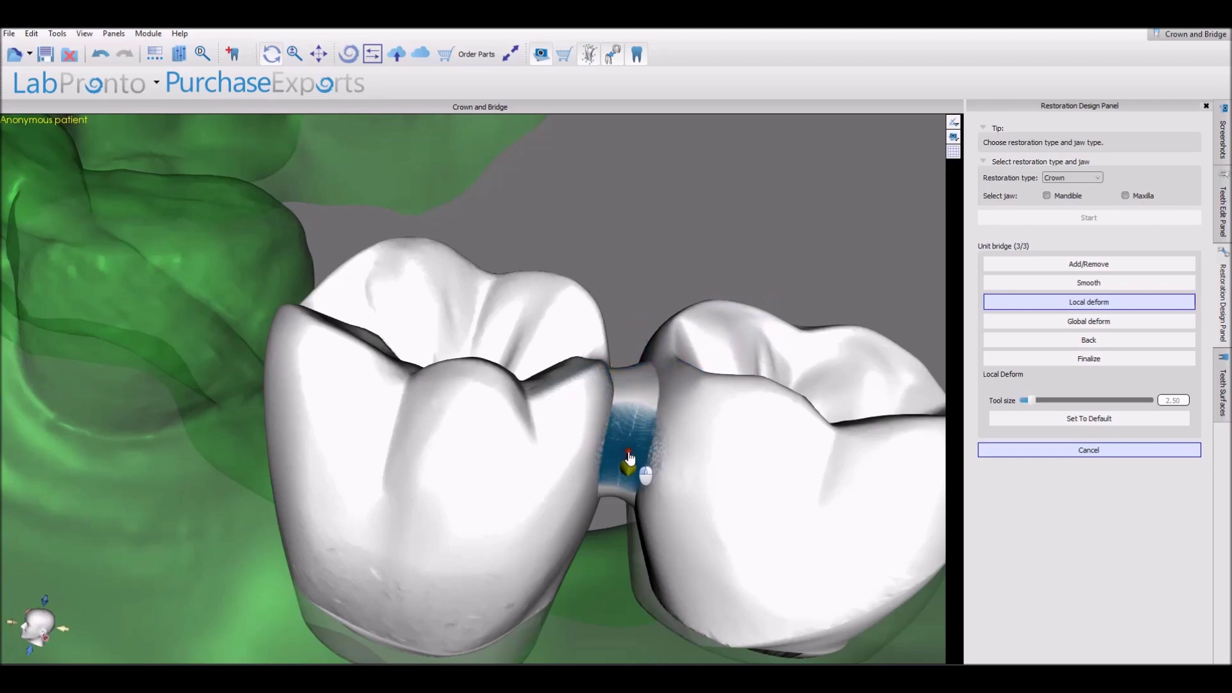
Global-deform the bridge at a control point near the connector, finalize it, and show the surfaces list.
left_click(1019, 322)
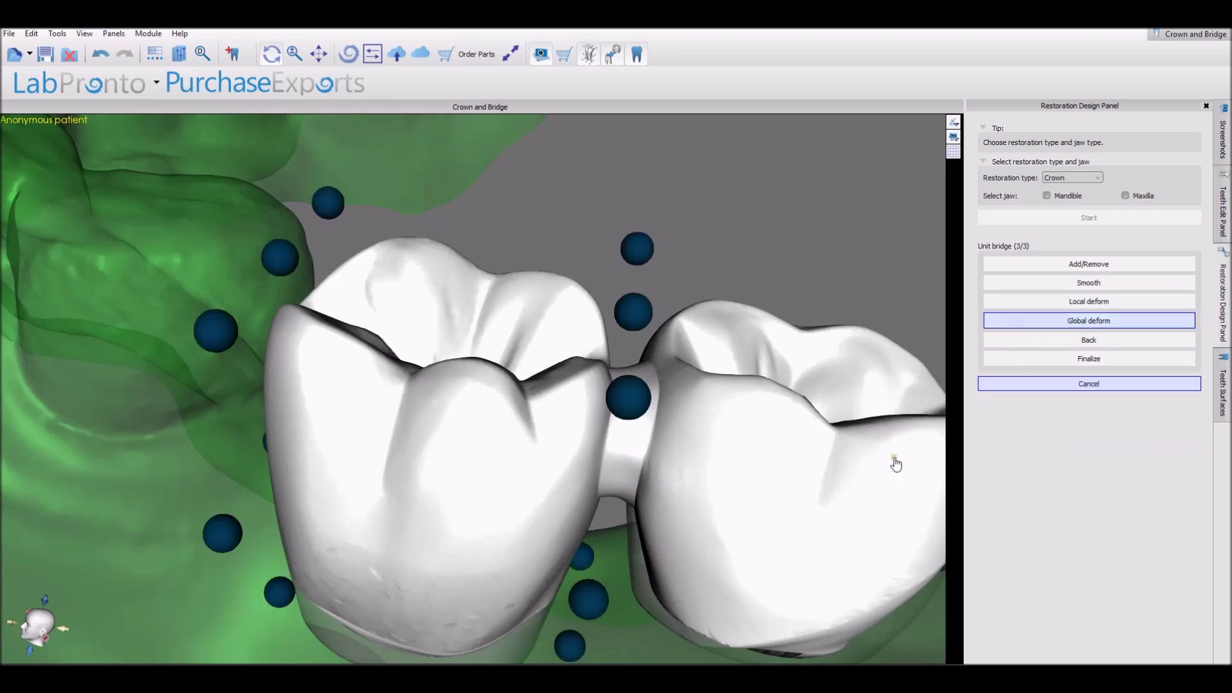
scroll(729, 298, "down", 5)
scroll(723, 392, "up", 5)
right_click_drag(711, 471, 765, 354)
left_click_drag(547, 307, 544, 308)
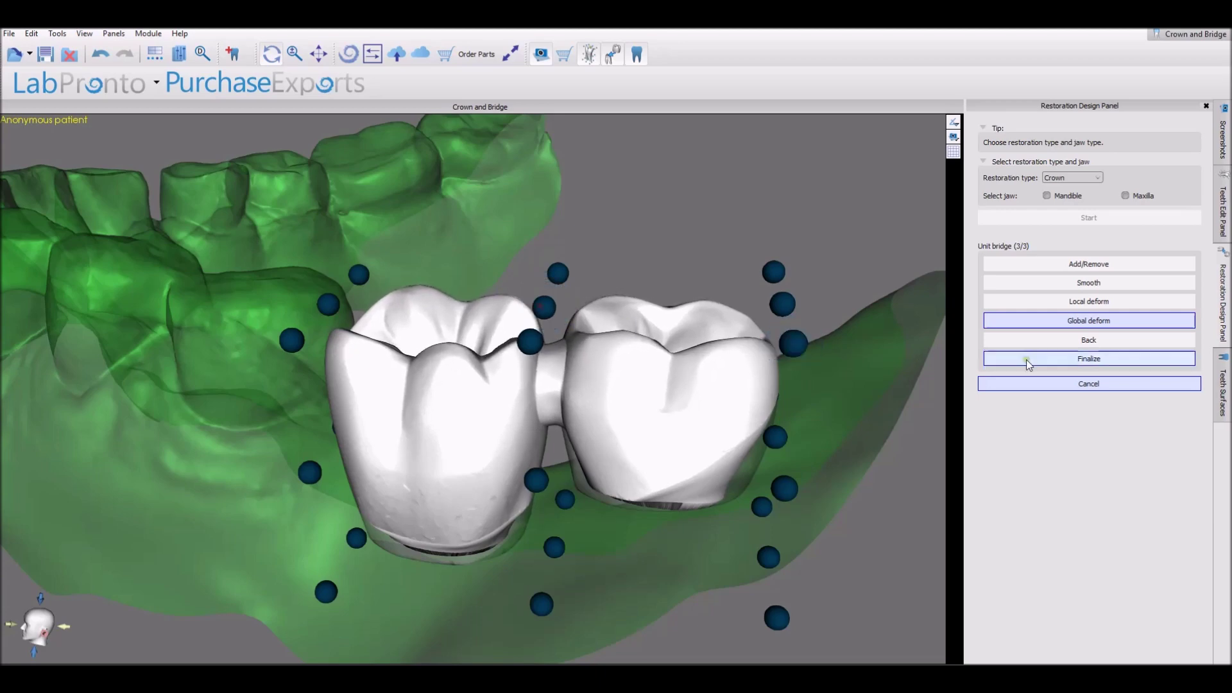
left_click(1068, 364)
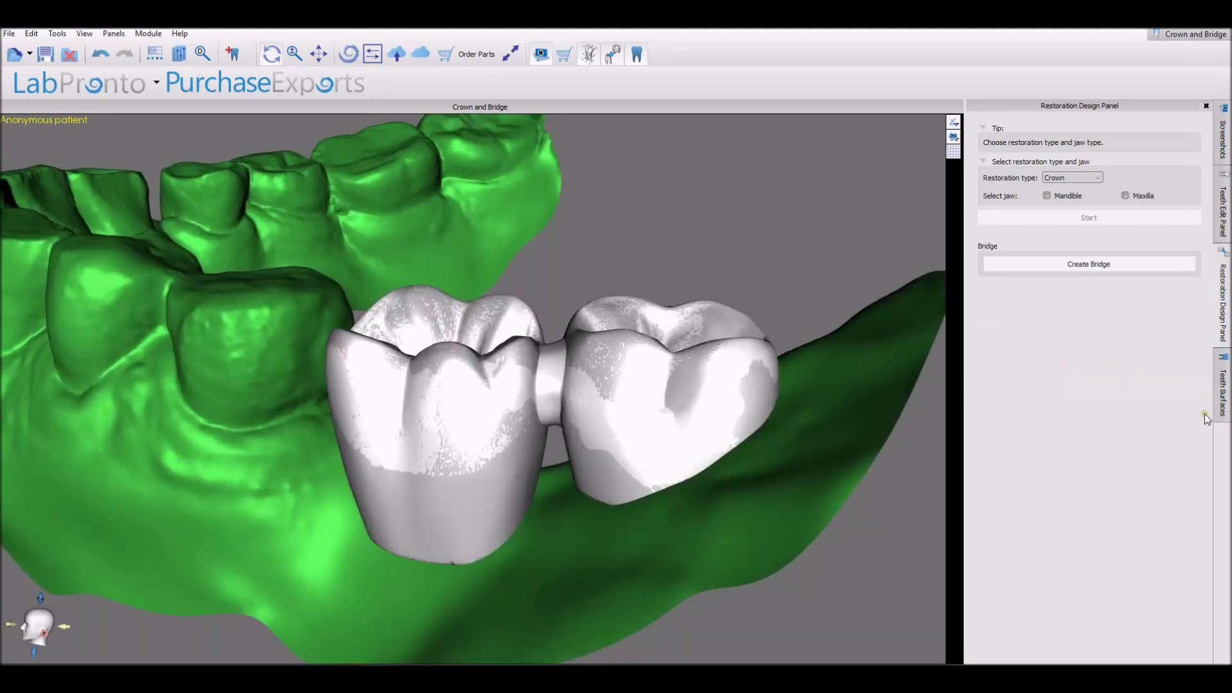
left_click(1224, 401)
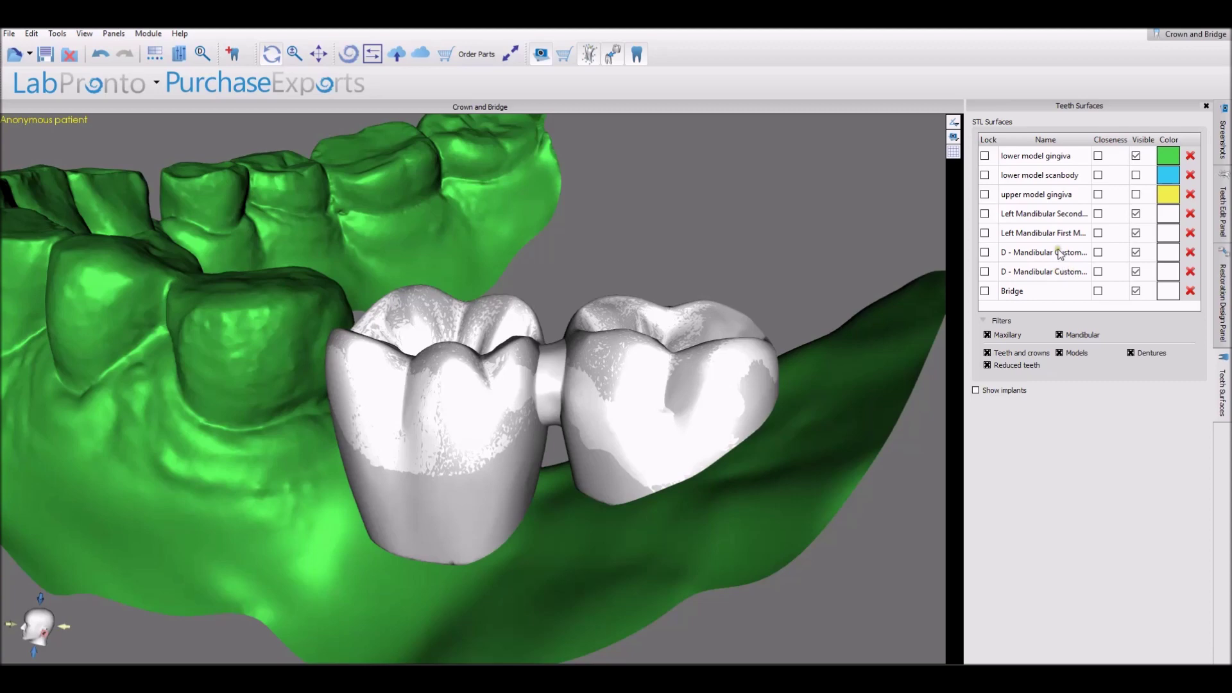
Uncheck Visible for the lower gingiva, original teeth and custom mandibular surfaces.
left_click(1136, 271)
left_click(1136, 252)
left_click(1136, 232)
left_click(1136, 213)
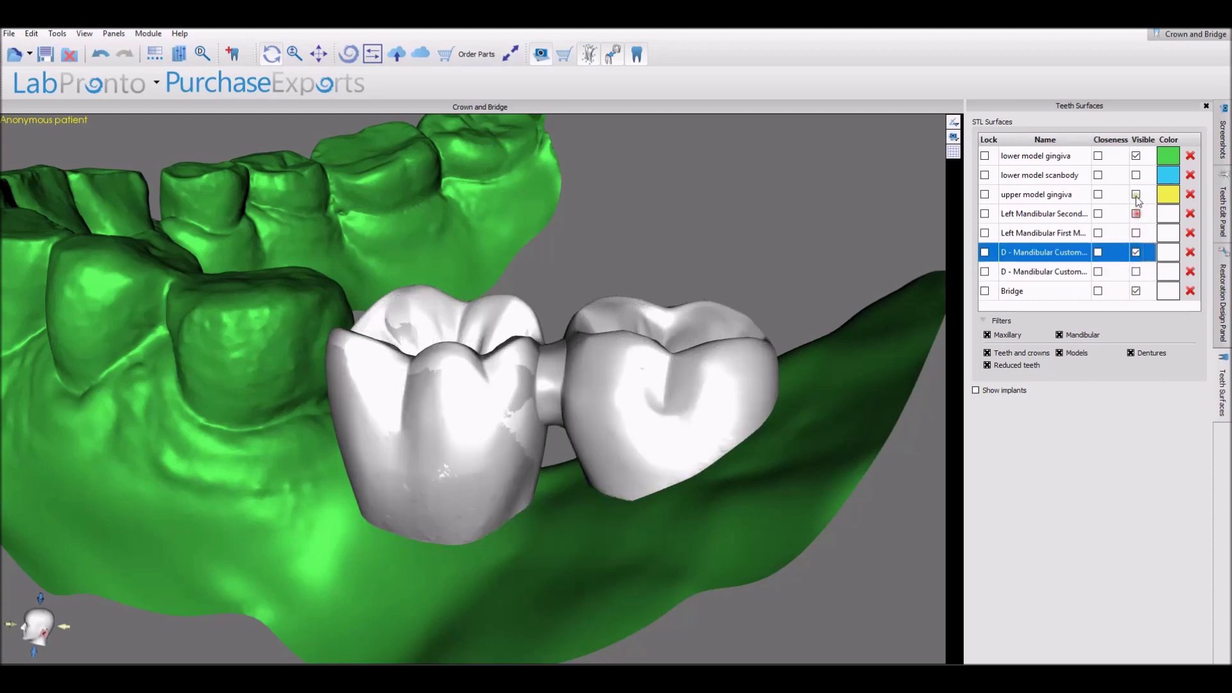
left_click(1136, 156)
Rotate the lone bridge to a side view of both crowns and dismiss the File menu.
right_click_drag(856, 476, 778, 449)
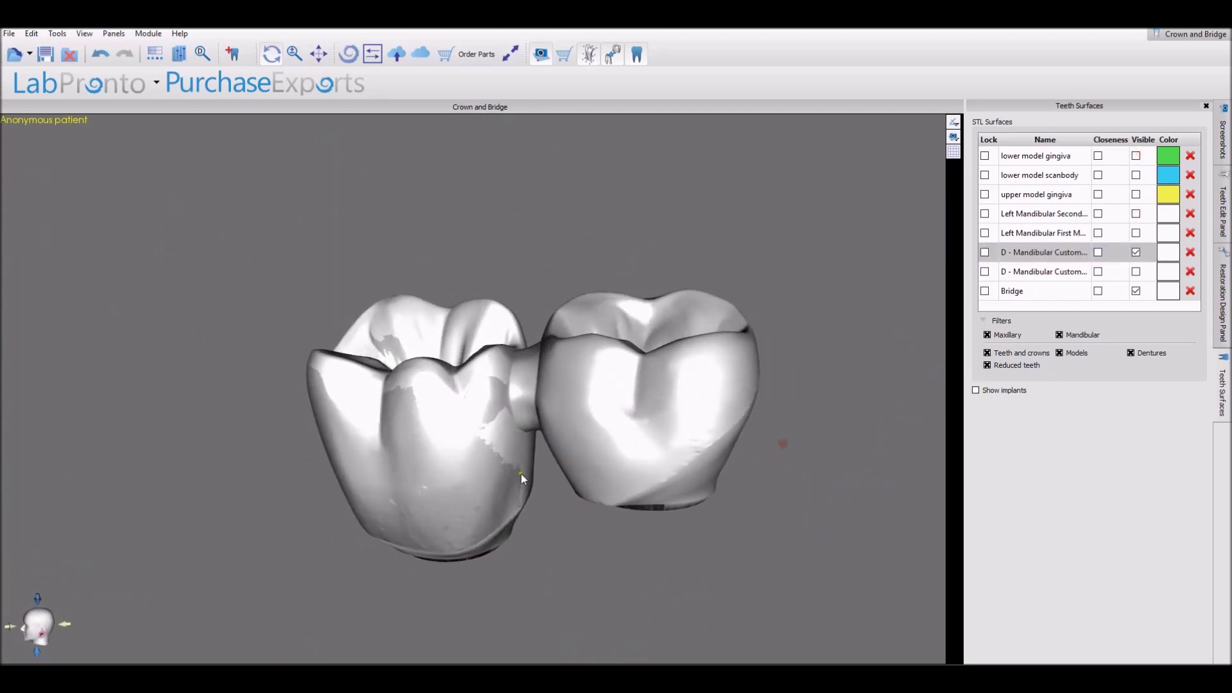
right_click_drag(521, 473, 590, 410)
left_click(9, 34)
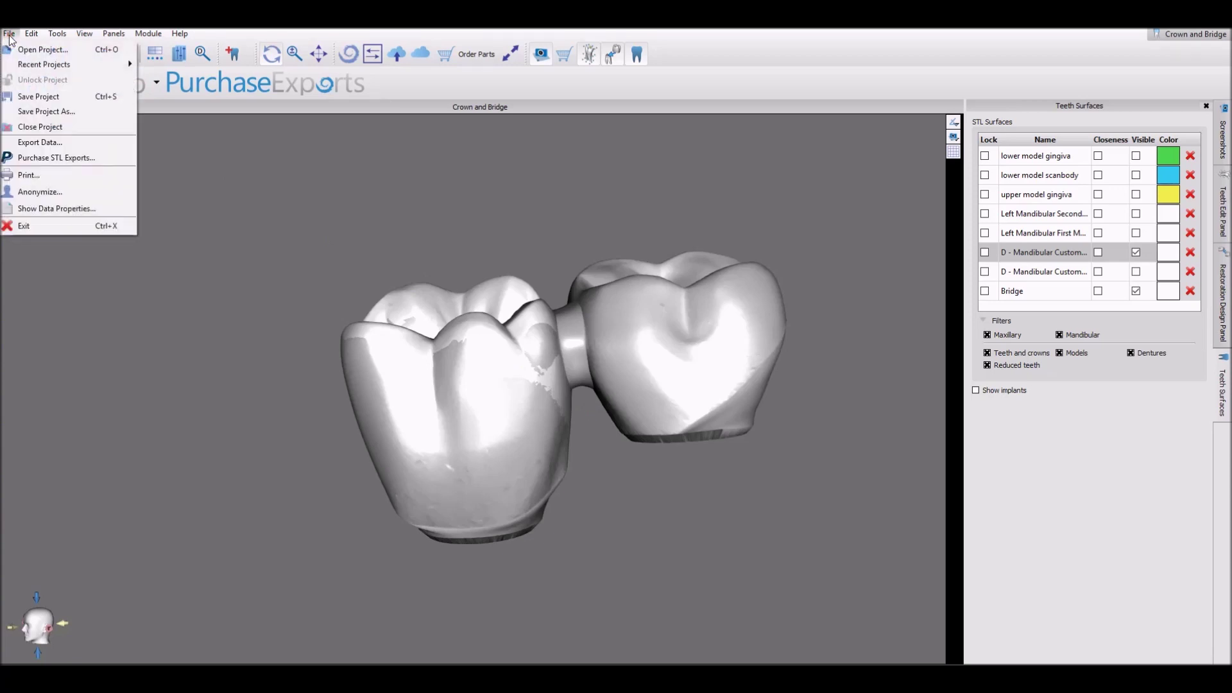
left_click(260, 174)
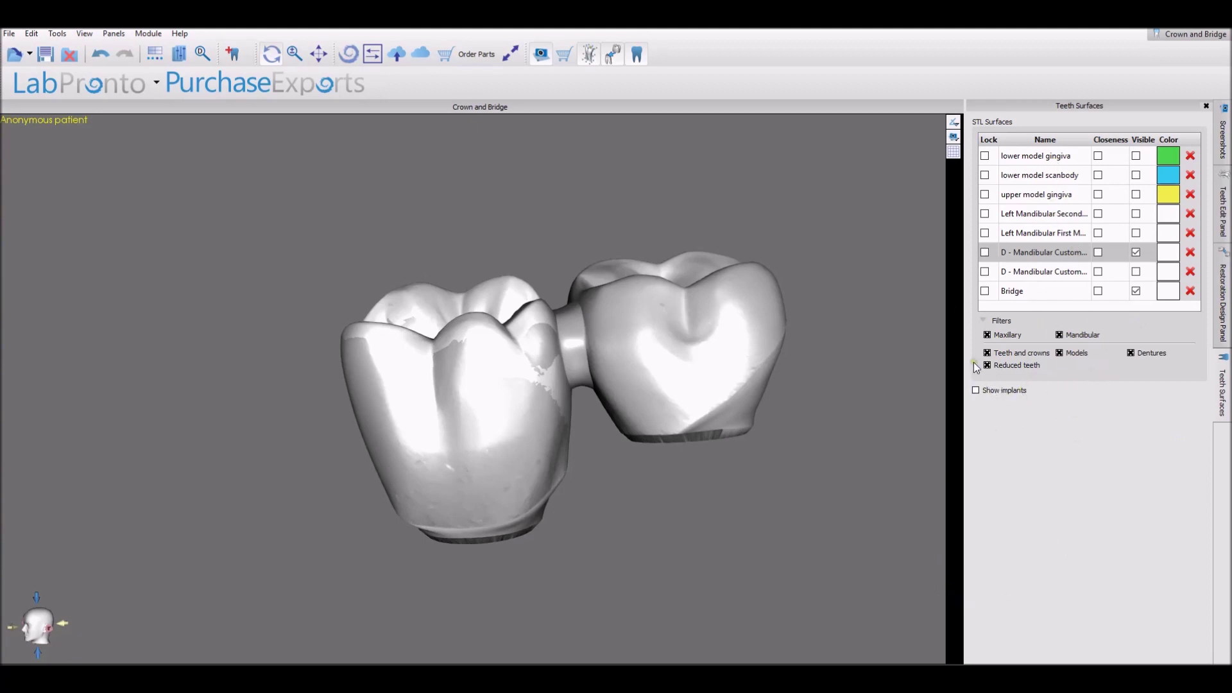
Toggle the Maxillary and Mandibular surface filters off and back on.
left_click(1009, 337)
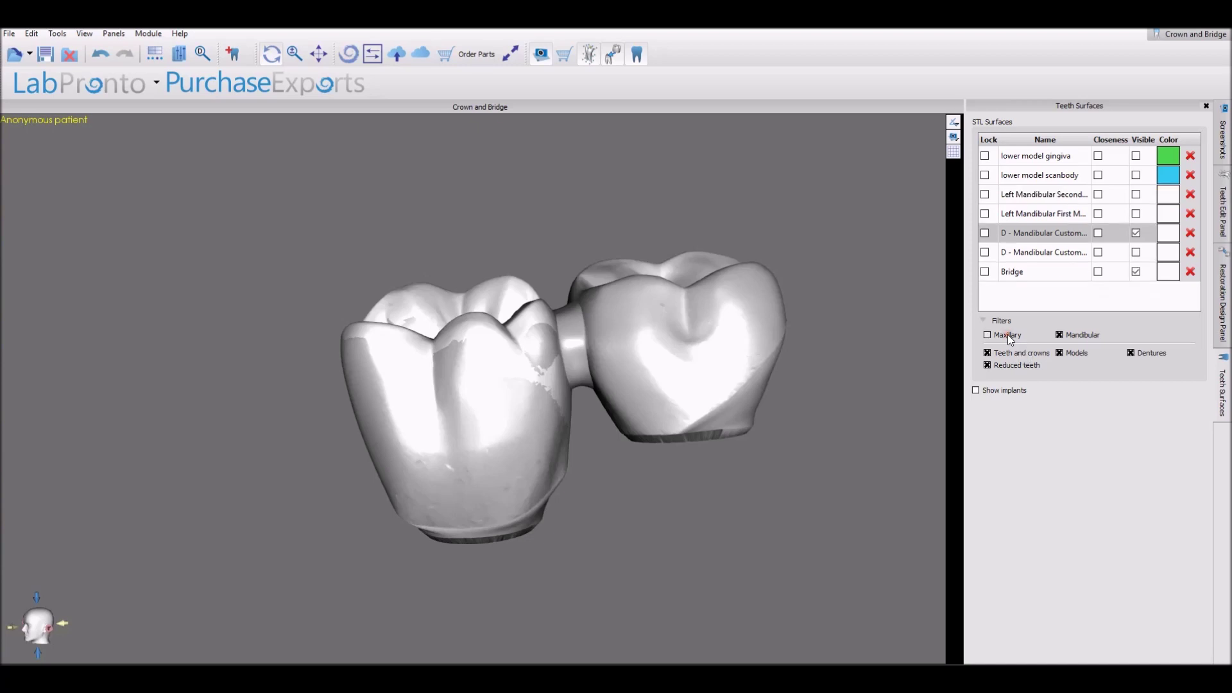
left_click(1009, 336)
left_click(1070, 336)
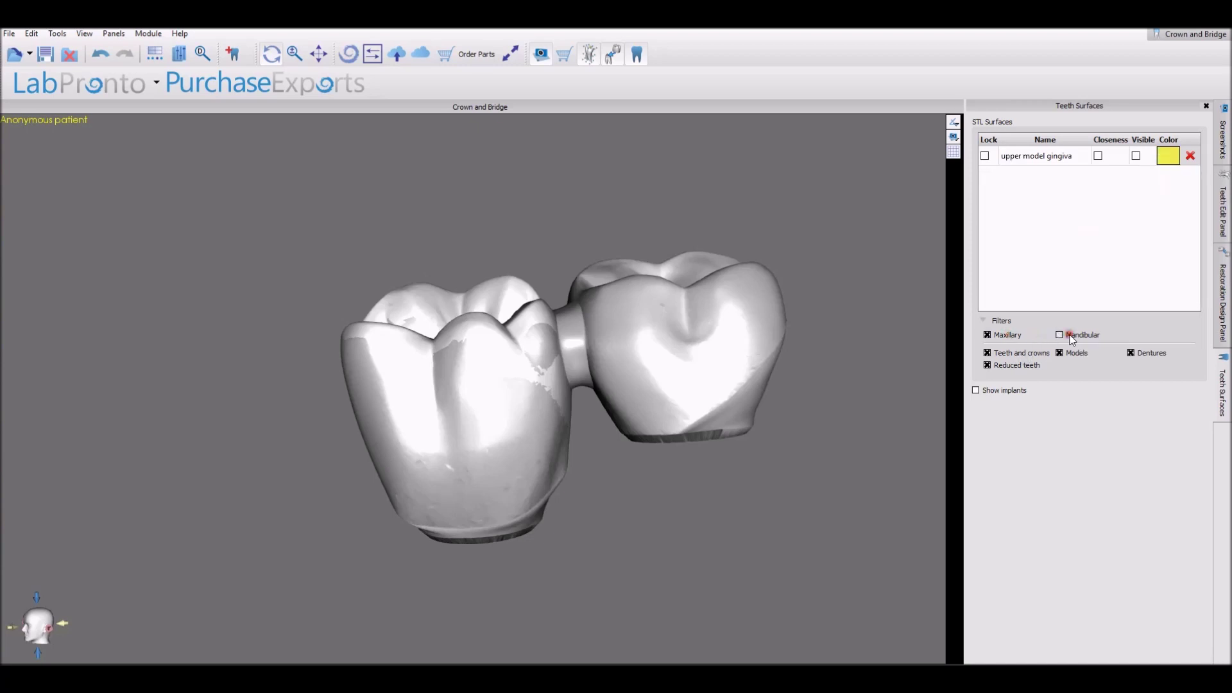
left_click(1071, 337)
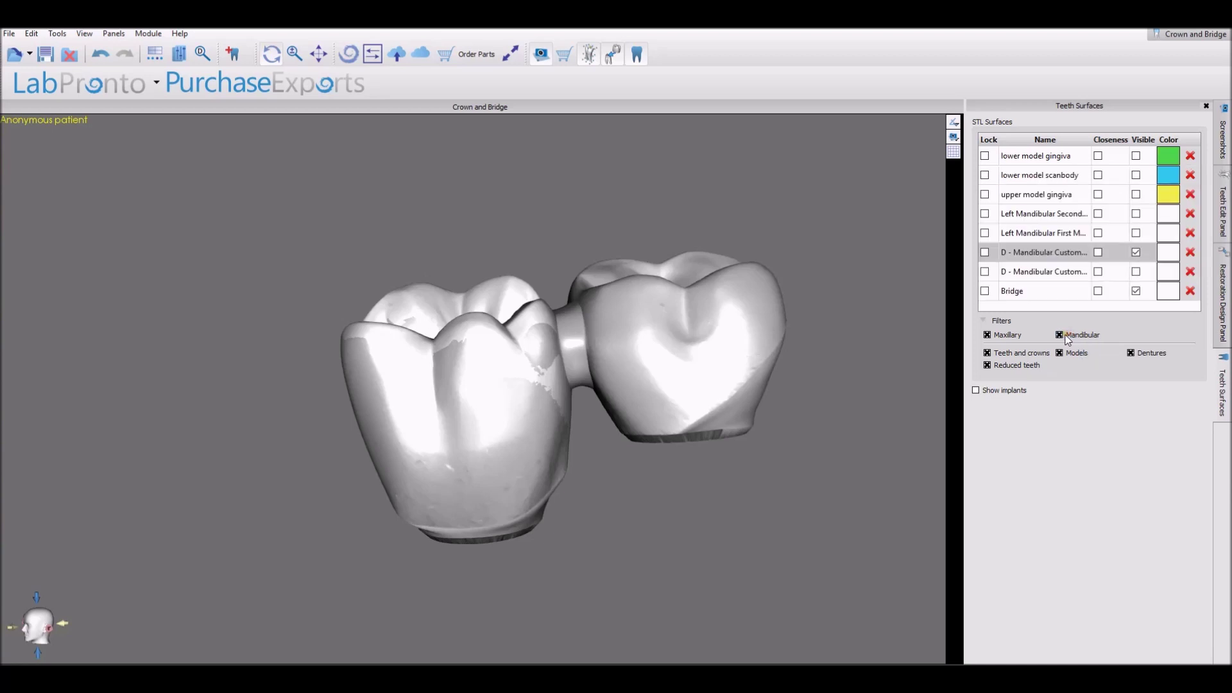
Exclude Reduced teeth, Models and Dentures from the surface list, keeping Teeth and crowns included.
left_click(1029, 363)
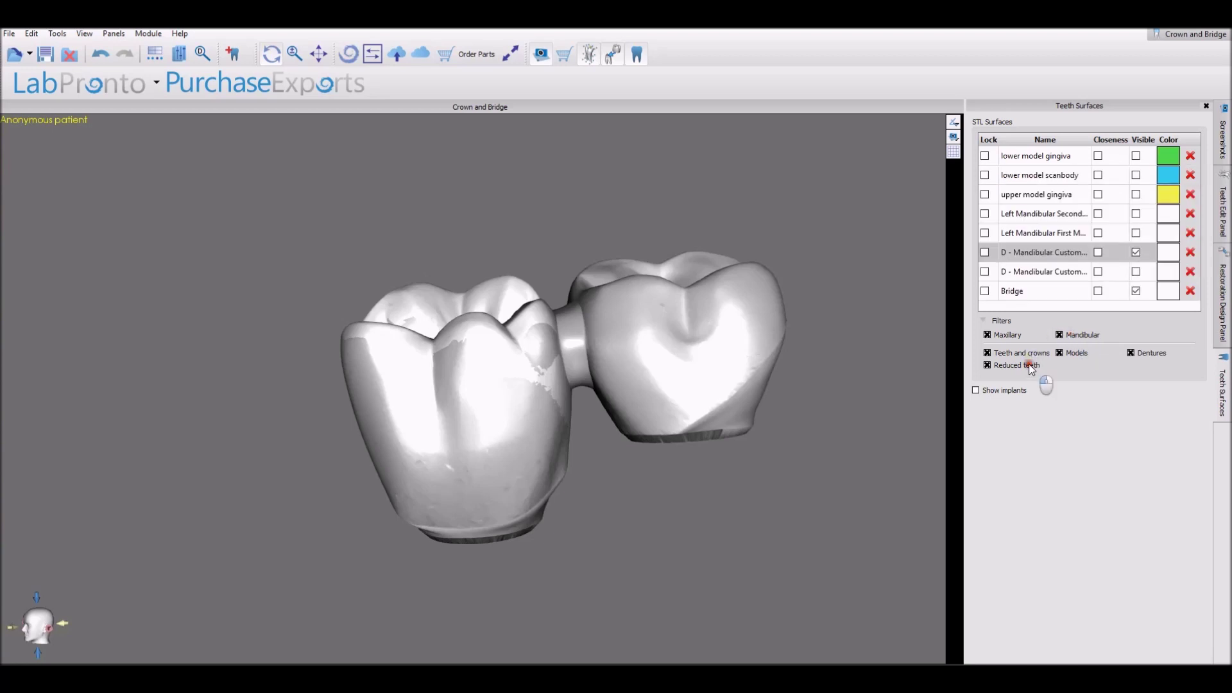
left_click(1065, 354)
left_click(1146, 355)
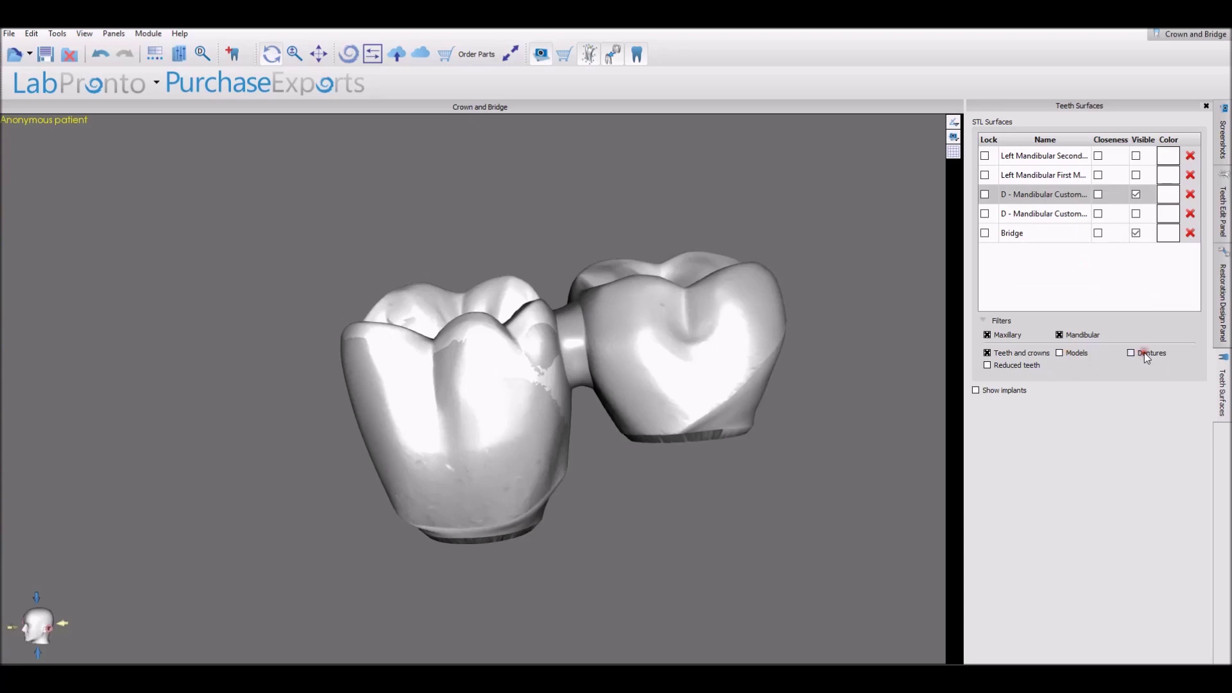
left_click(1005, 354)
left_click(1065, 353)
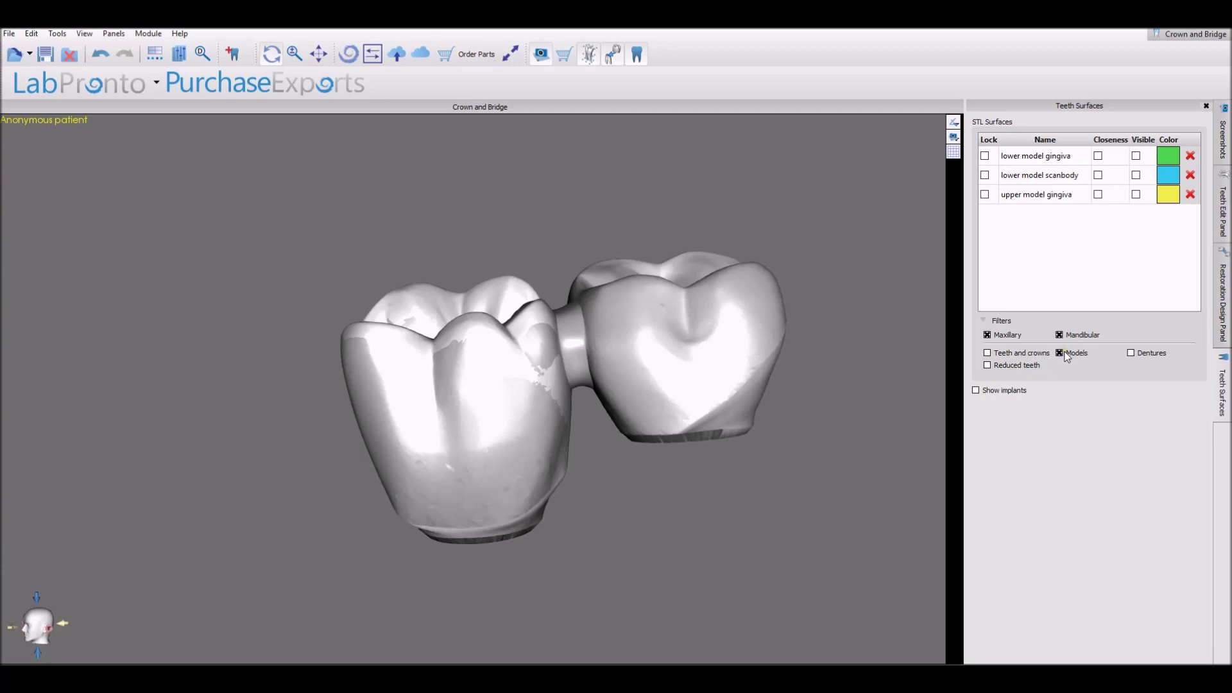
left_click(1066, 354)
left_click(988, 353)
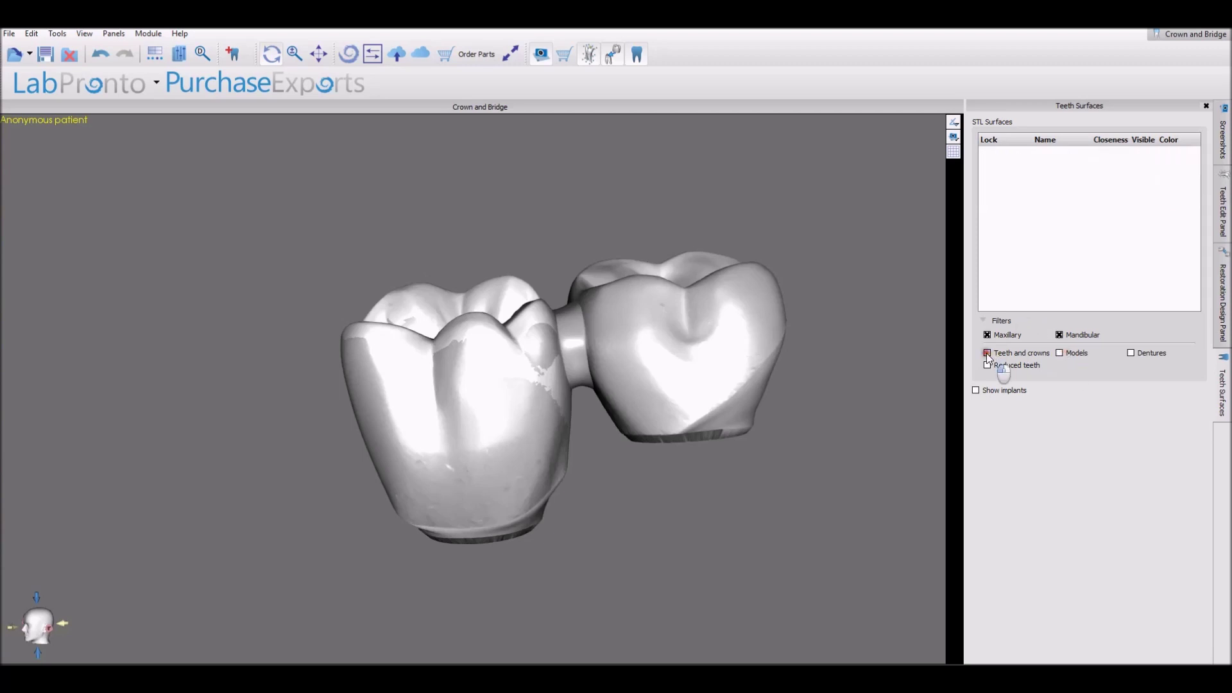